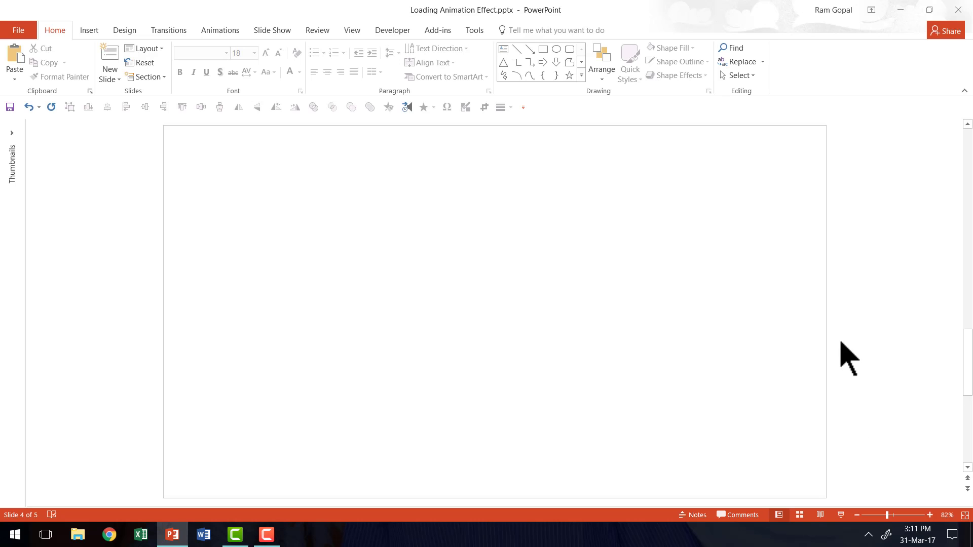
scroll(847, 357, "up", 2)
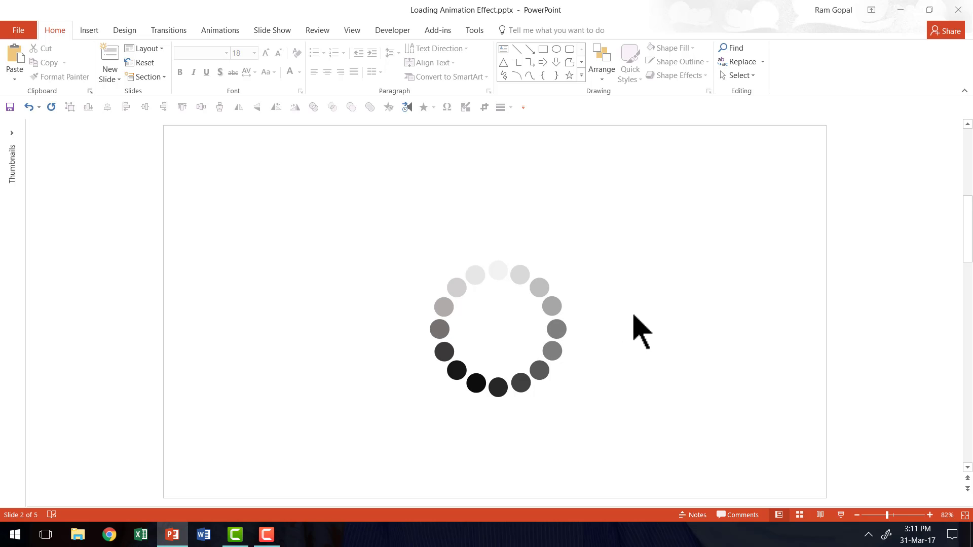
scroll(639, 331, "down", 1)
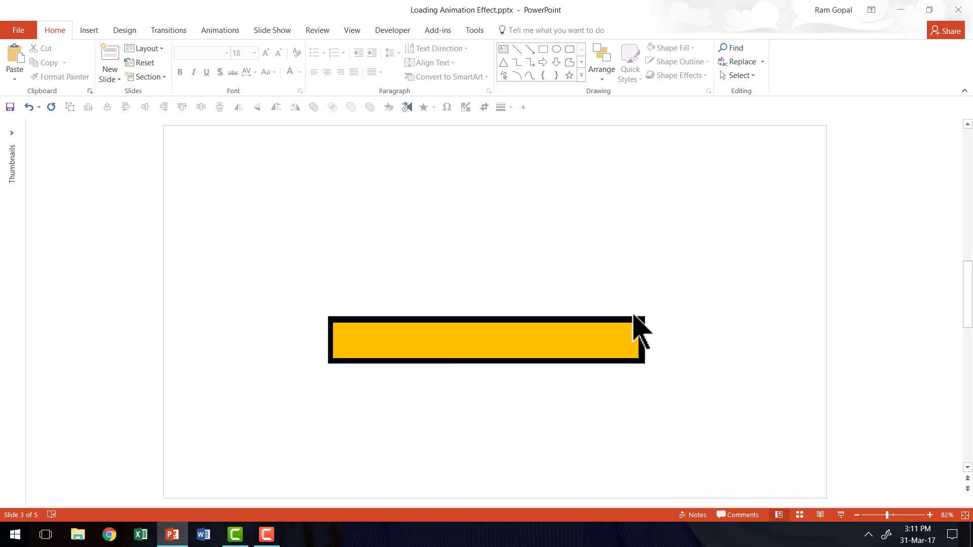
scroll(639, 331, "down", 1)
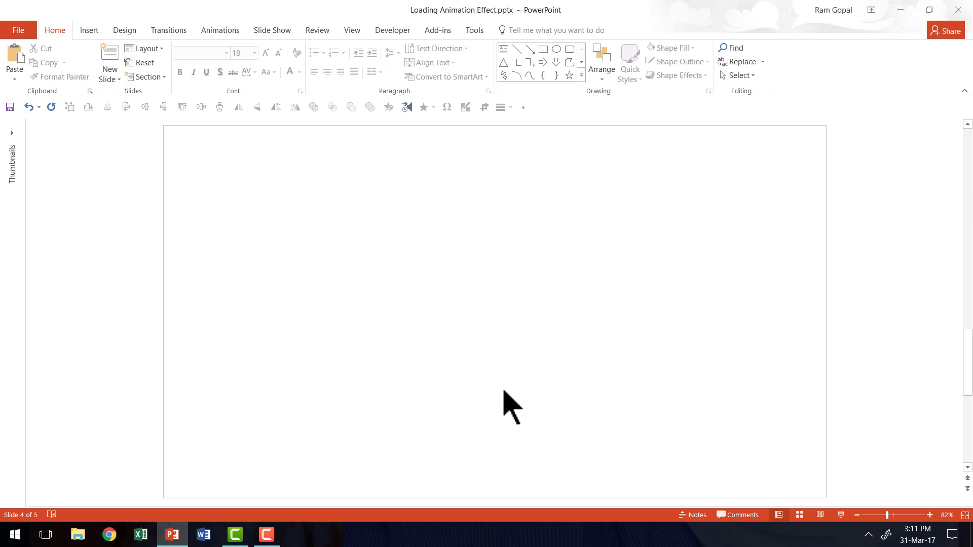
Draw a small light gray circle with no outline above the slide centre
left_click(581, 75)
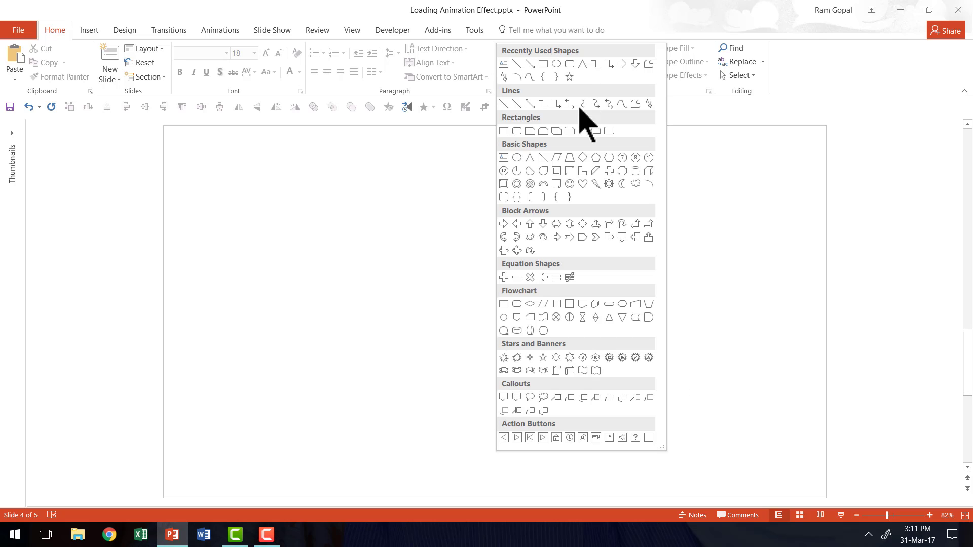
left_click(517, 157)
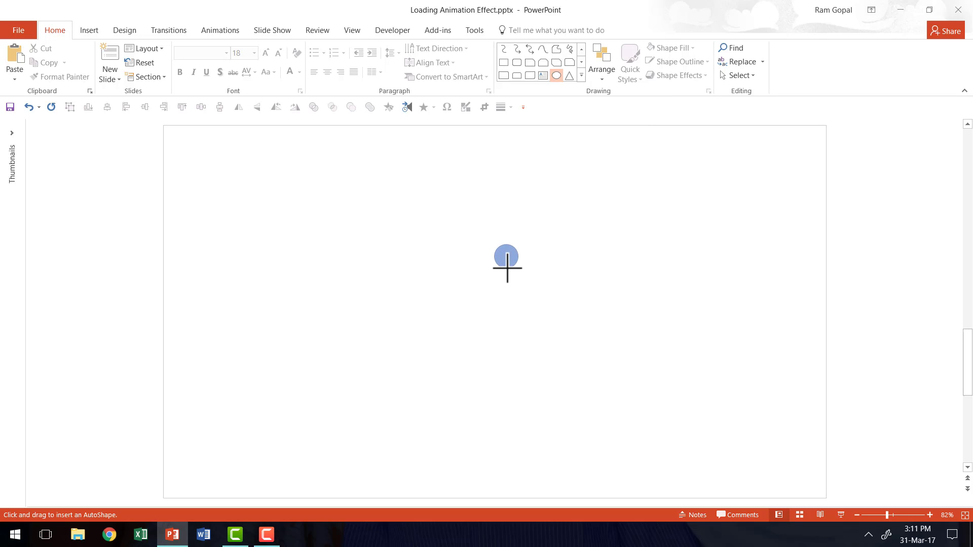
left_click_drag(507, 264, 515, 265)
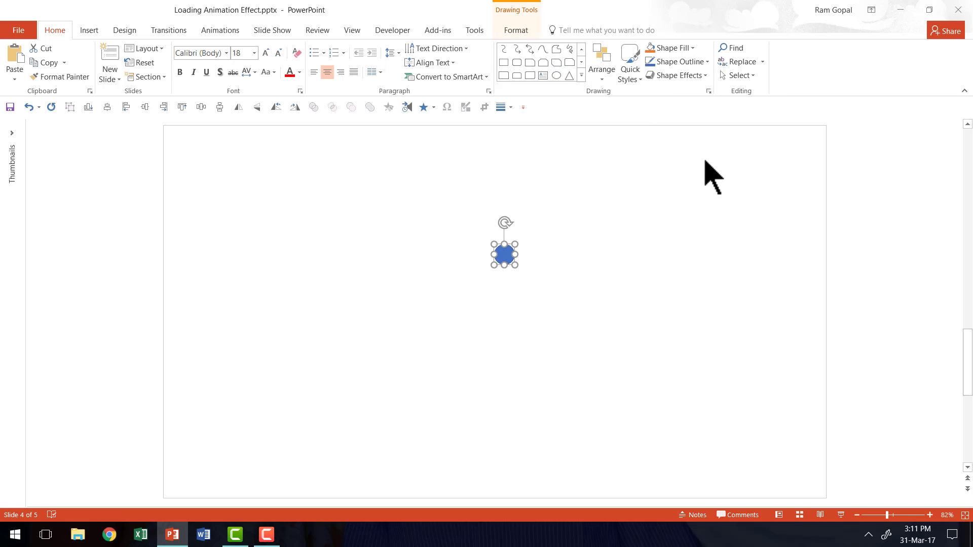
left_click(688, 61)
left_click(679, 169)
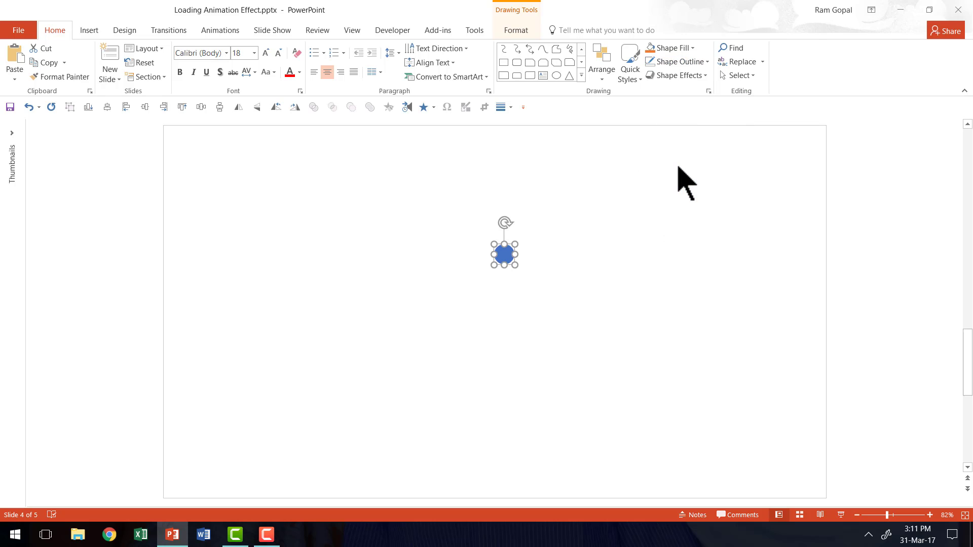
left_click(679, 51)
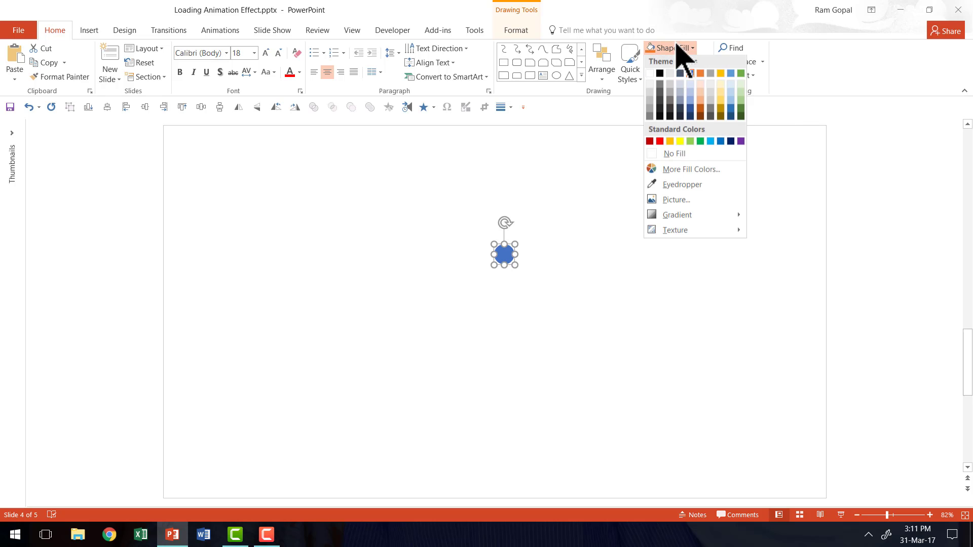
left_click(652, 91)
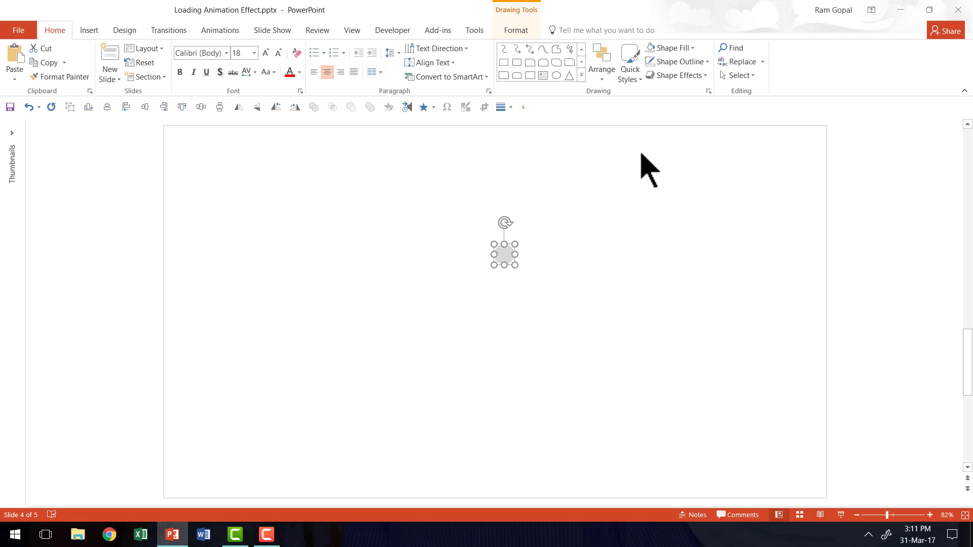
Nudge the circle up and place an identical copy directly below it
left_click(604, 296)
left_click(508, 263)
left_click_drag(509, 263, 505, 254)
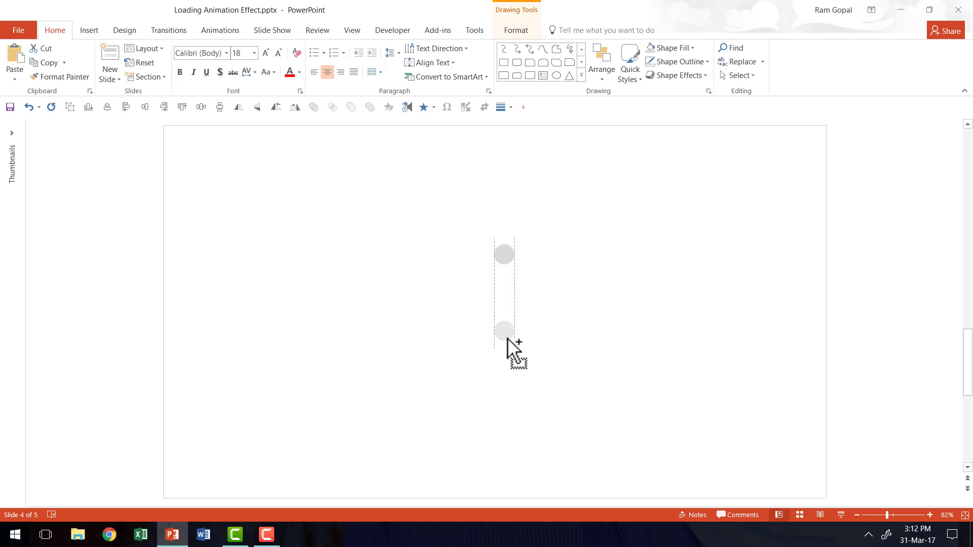
left_click_drag(507, 338, 508, 369)
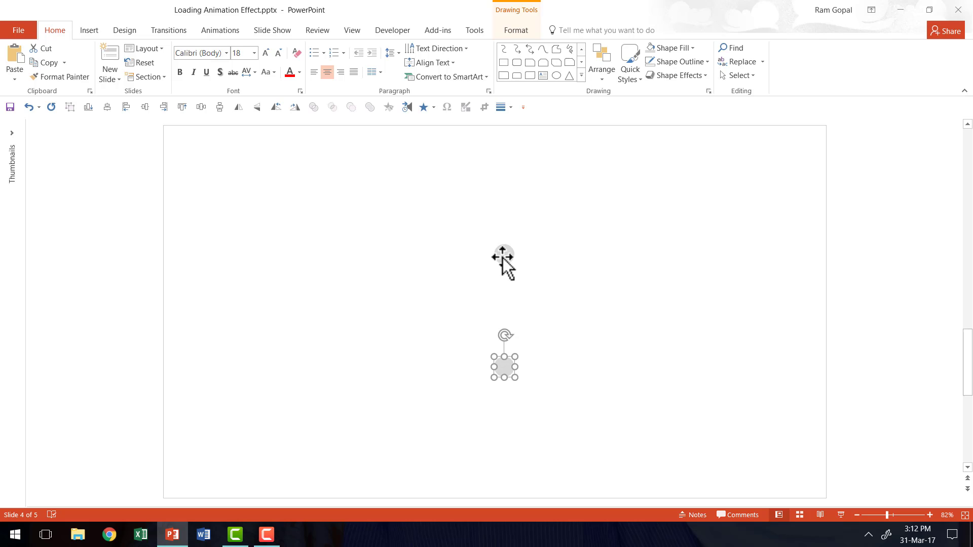
left_click(548, 388)
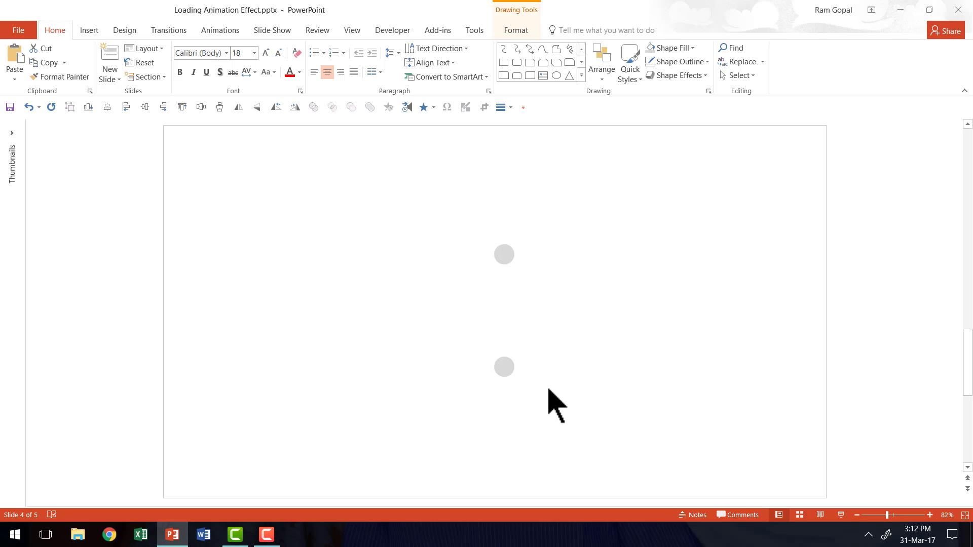
Group the two circles, duplicate the pair and rotate the copy left 90° to horizontal
left_click_drag(543, 434, 456, 173)
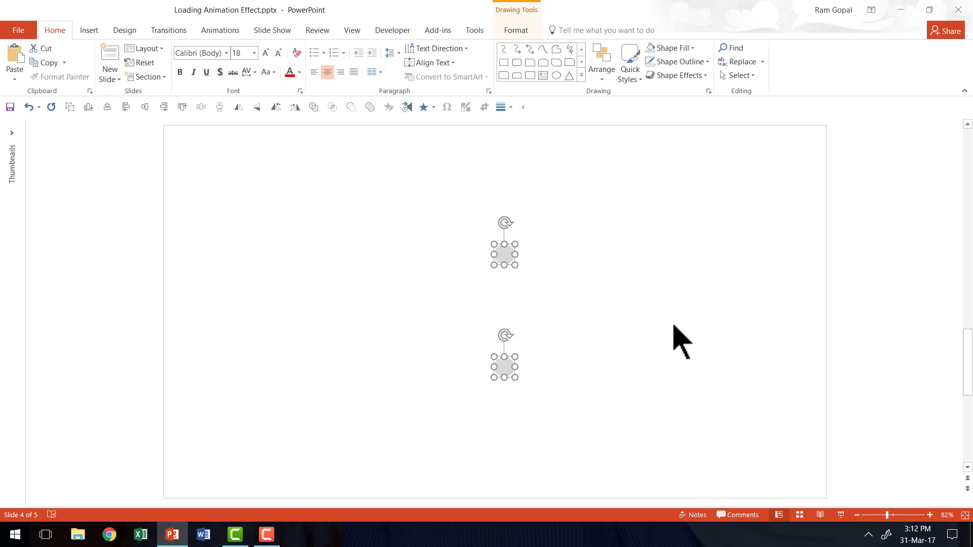
key("ctrl+g")
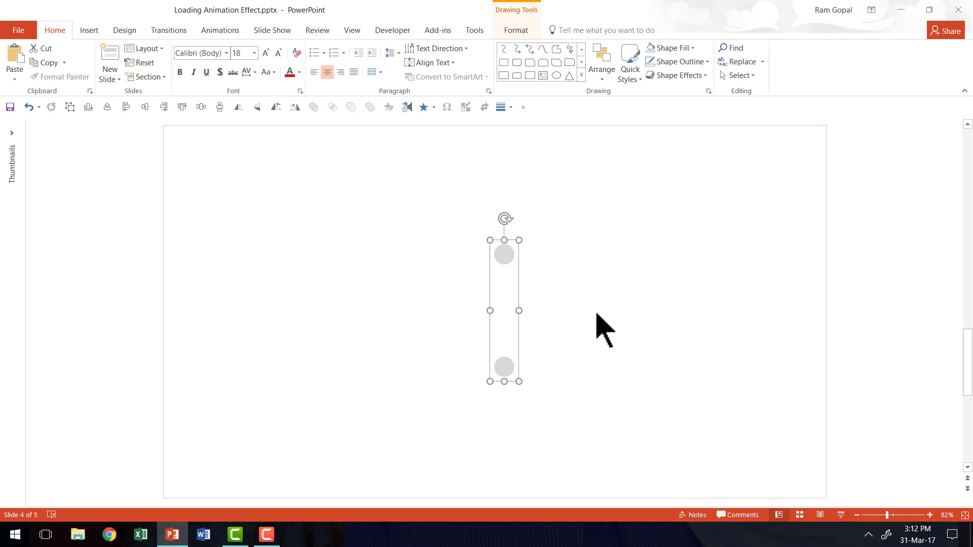
key("ctrl+d")
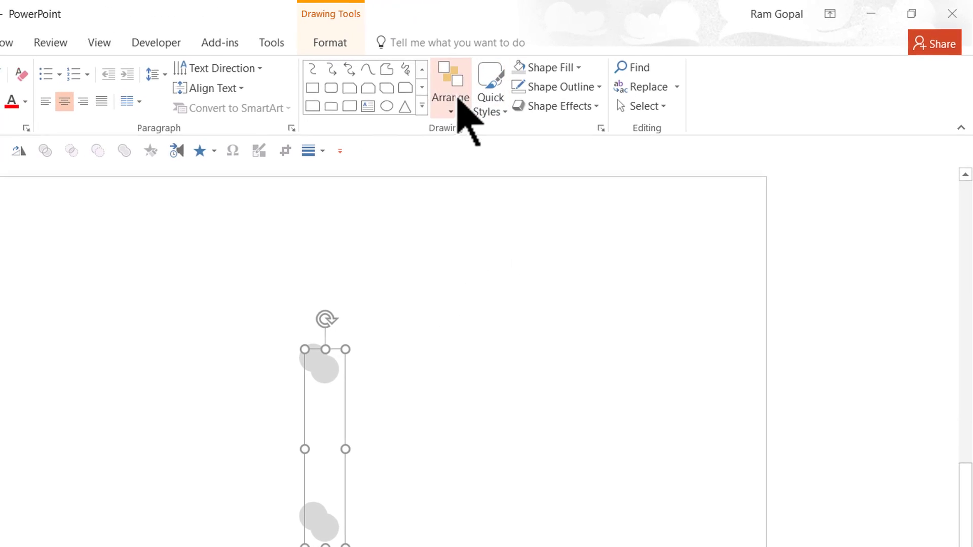
left_click(601, 68)
mouse_move(470, 364)
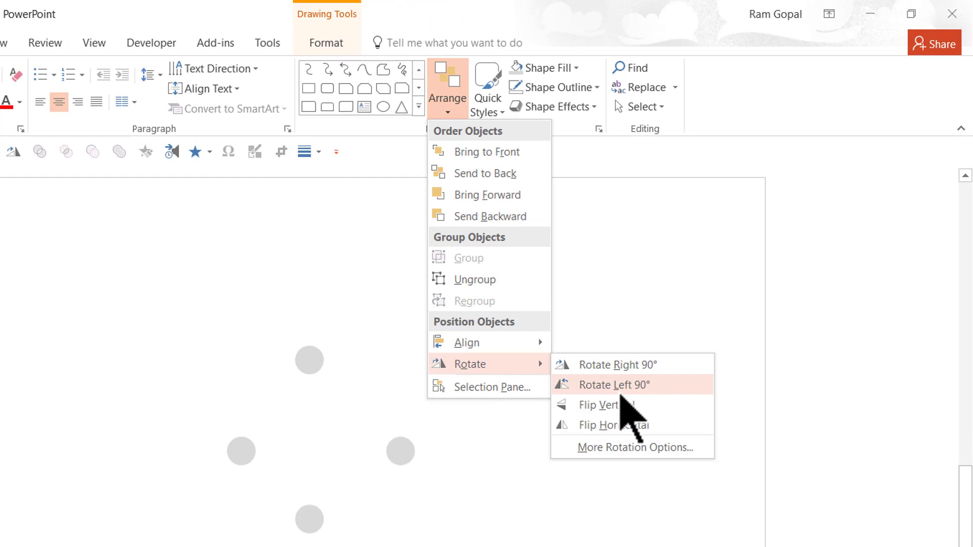
left_click(623, 385)
key("Escape")
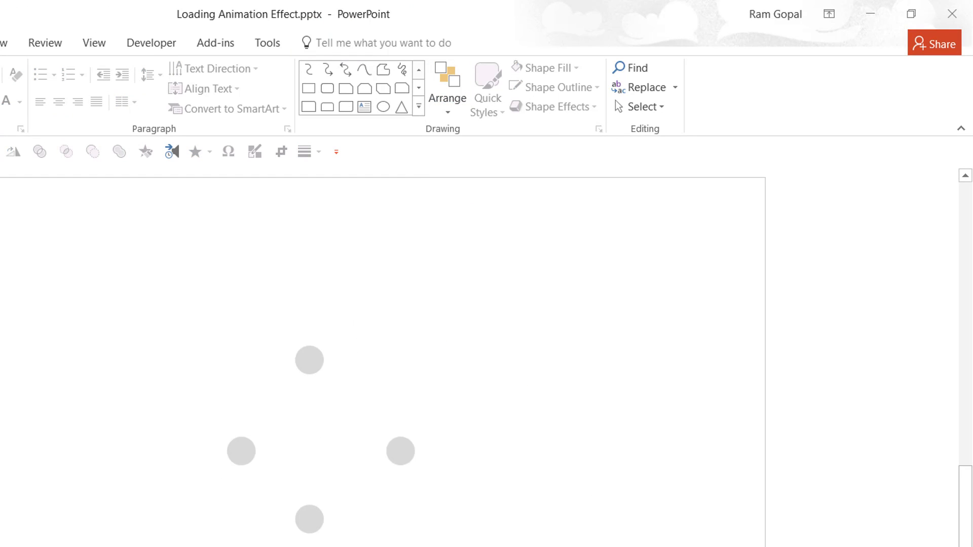
Align all four circles centre and middle so the pairs form a cross
left_click_drag(539, 546, 73, 252)
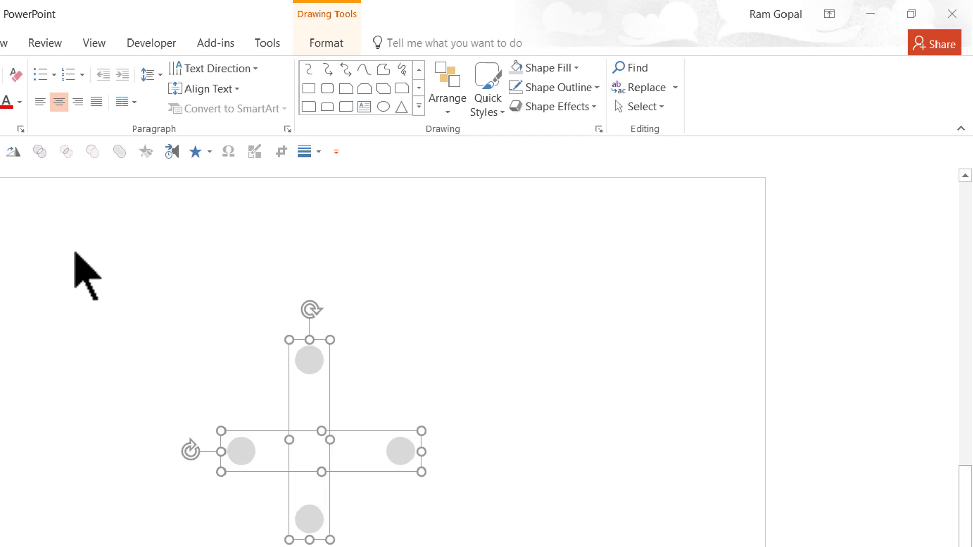
left_click(460, 86)
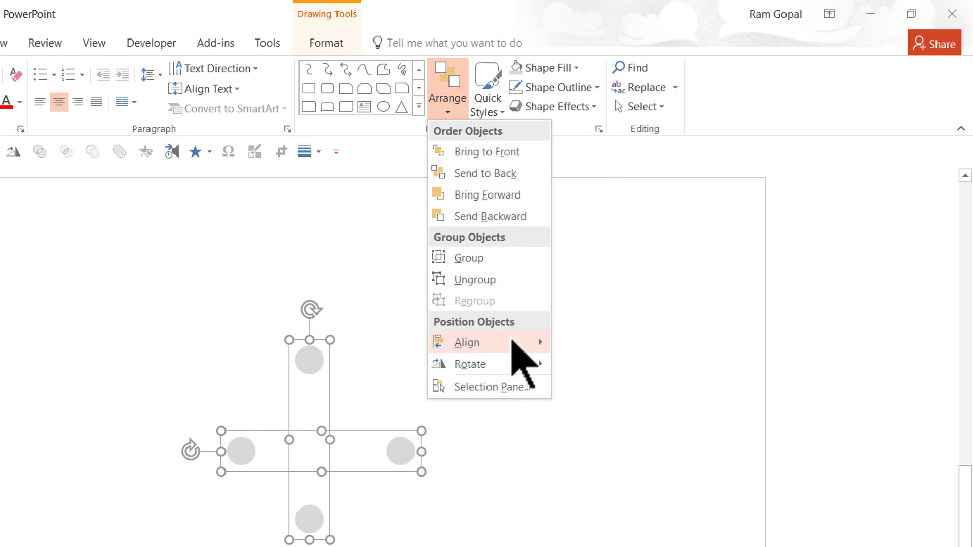
left_click(631, 365)
left_click(447, 82)
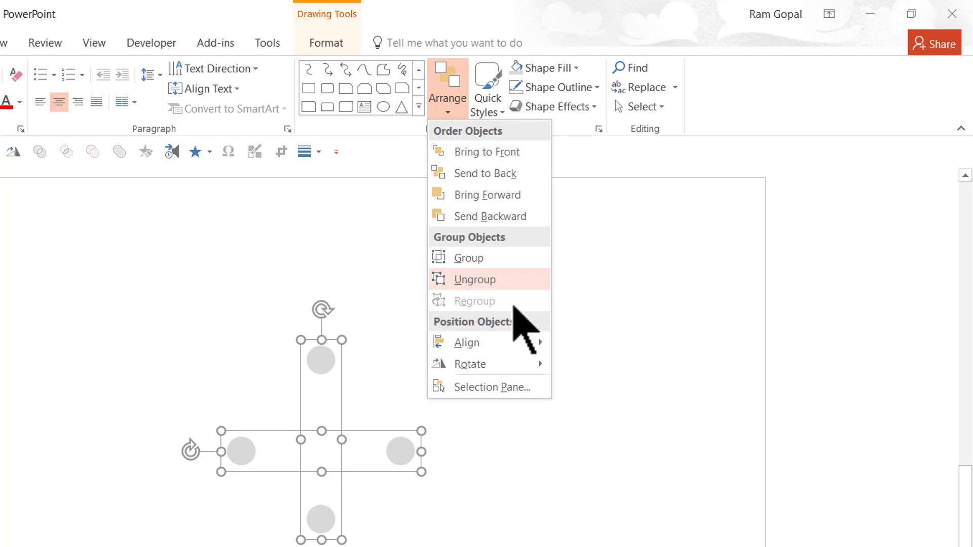
mouse_move(467, 343)
left_click(608, 431)
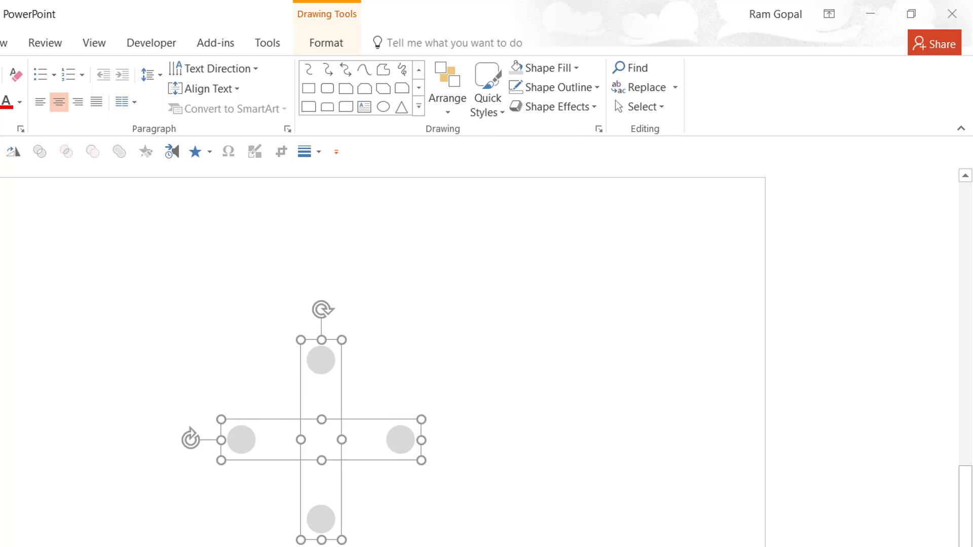
Group the cross, duplicate it and set the copy's rotation to 45°
key("ctrl+g")
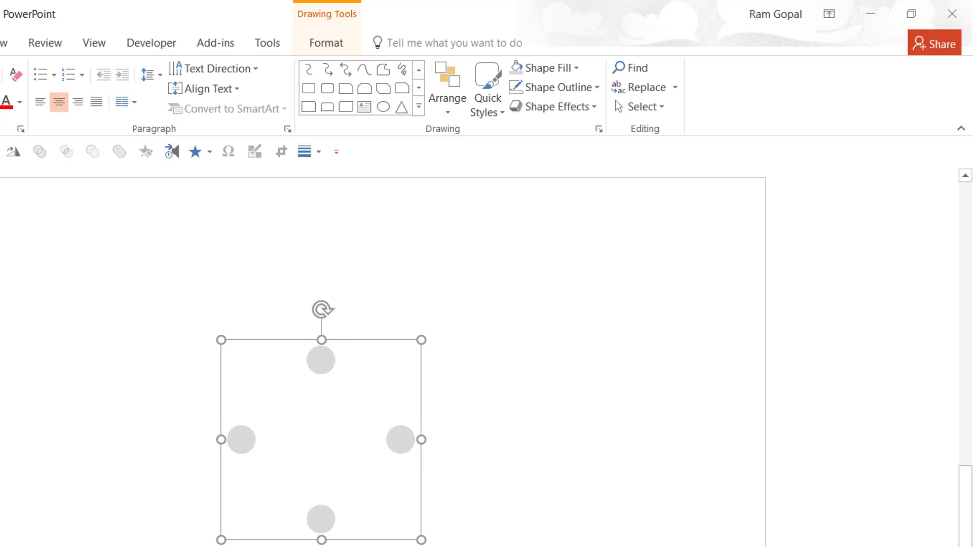
key("ctrl+d")
left_click_drag(433, 403, 456, 406)
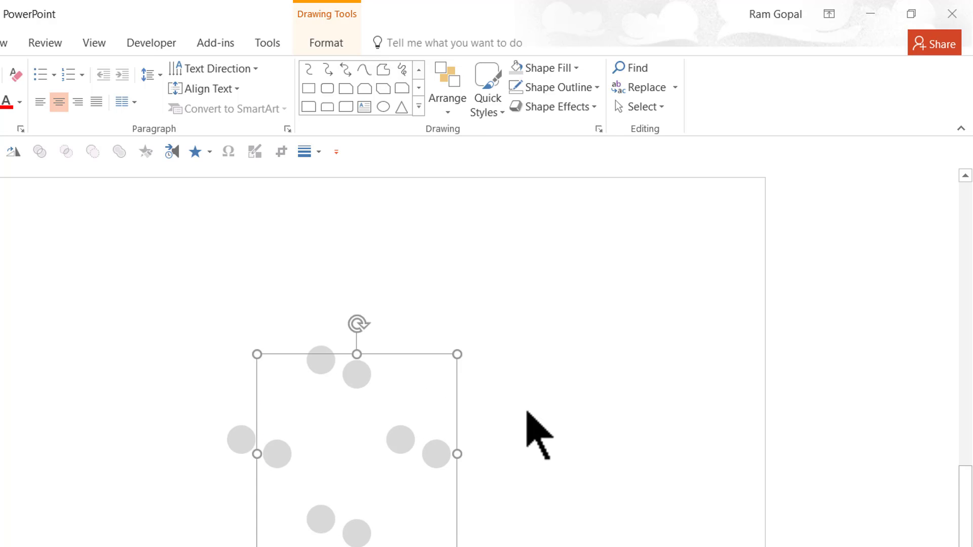
left_click(448, 110)
mouse_move(469, 363)
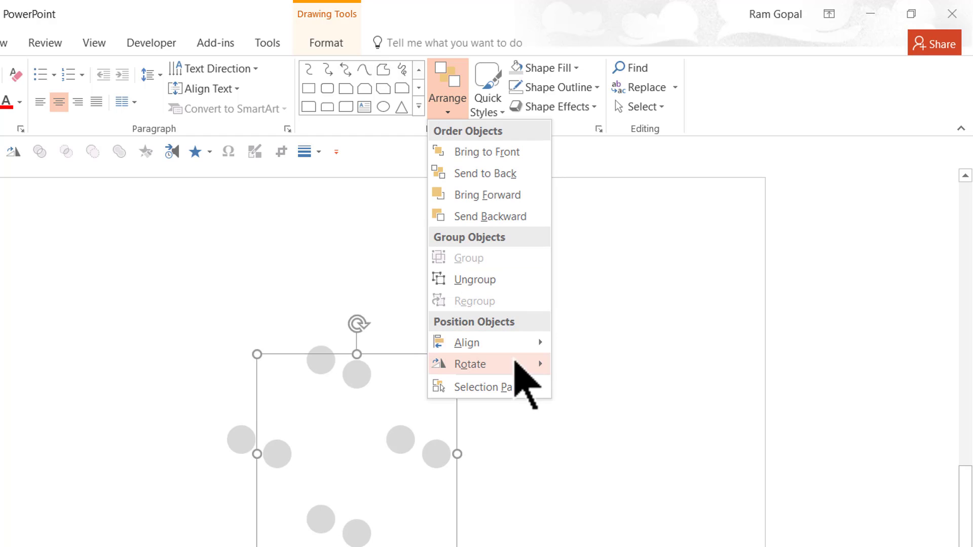
left_click(627, 447)
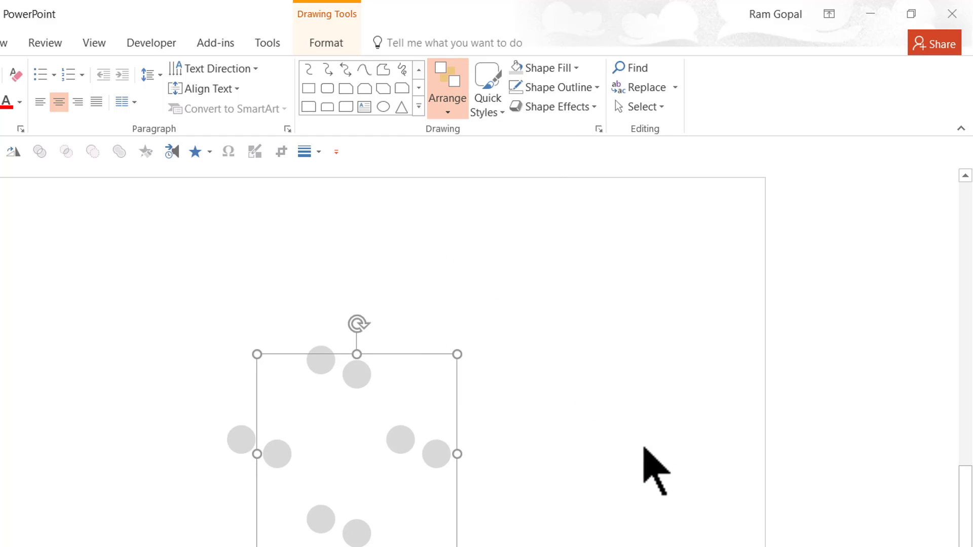
double_click(912, 342)
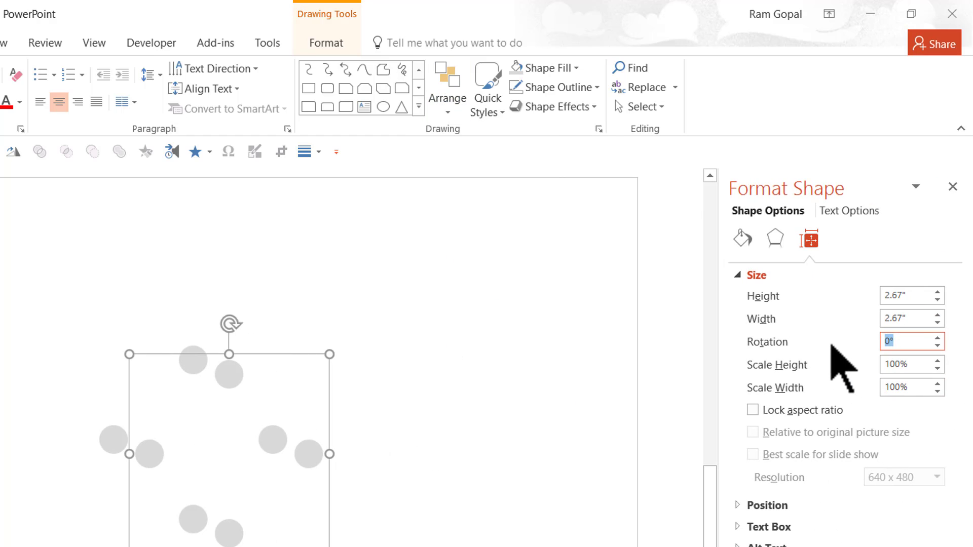
type("45")
key("Return")
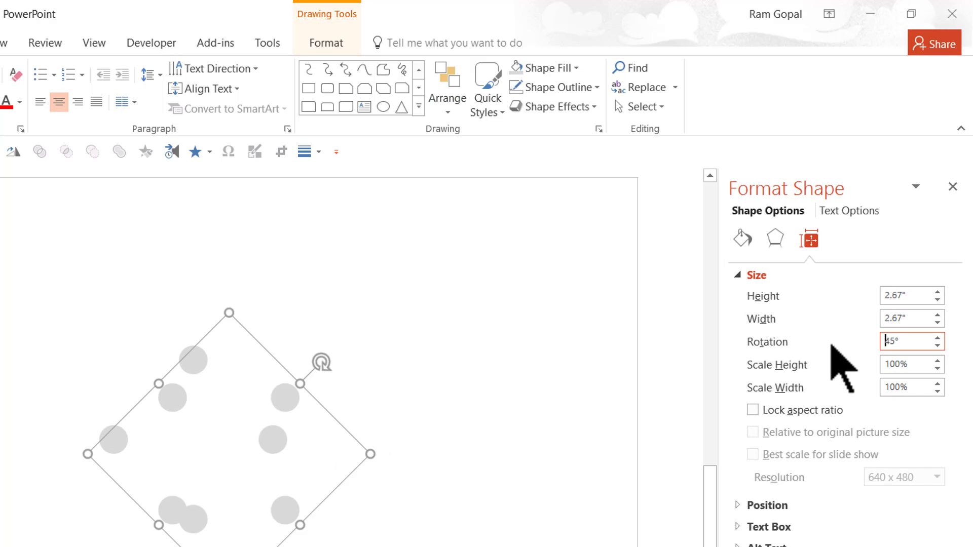
key("Escape")
Align the two crosses centre and middle into an eight-dot ring
left_click_drag(473, 267, 473, 268)
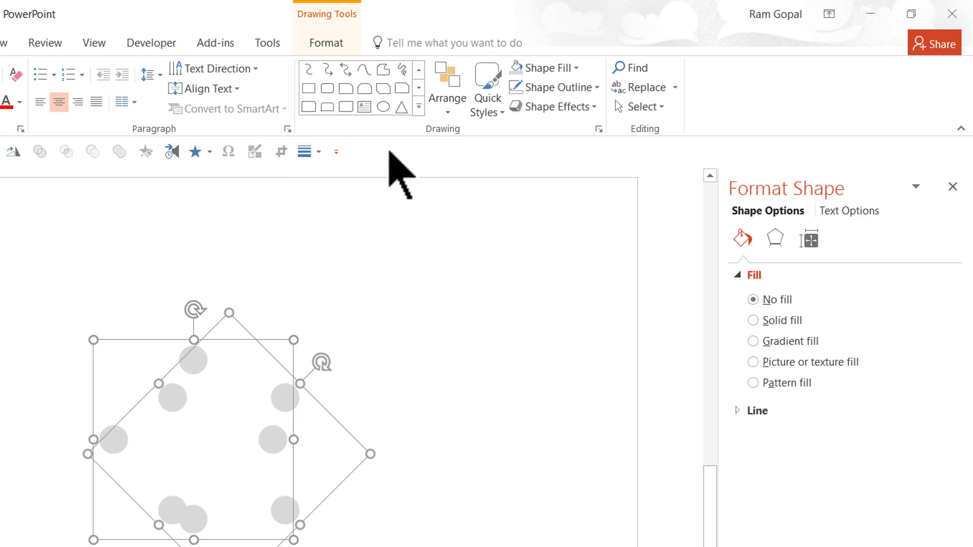
left_click(448, 95)
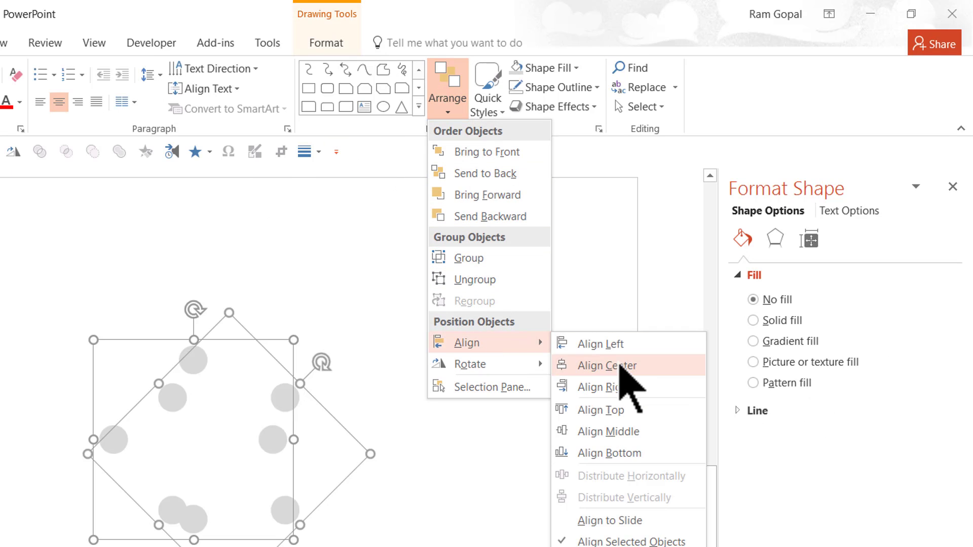
left_click(619, 365)
left_click(459, 114)
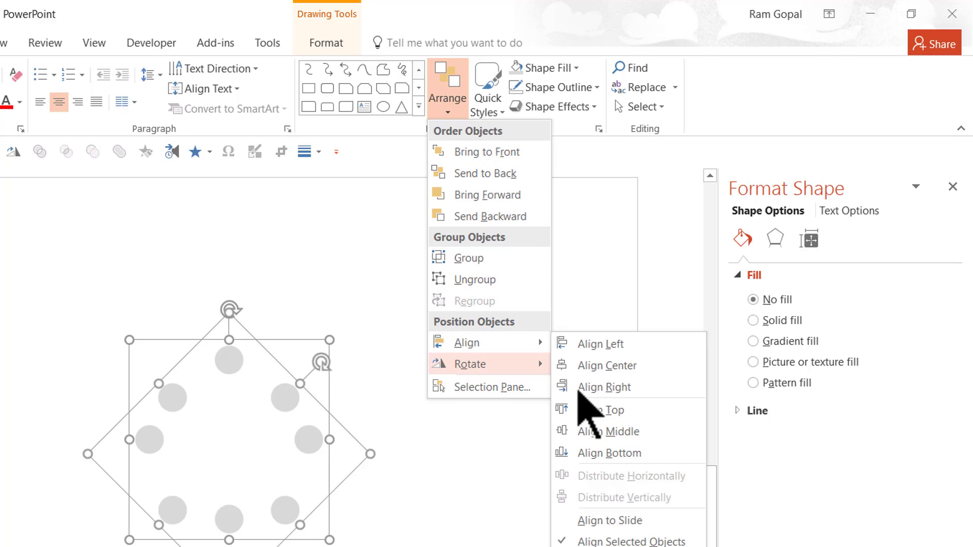
left_click(600, 431)
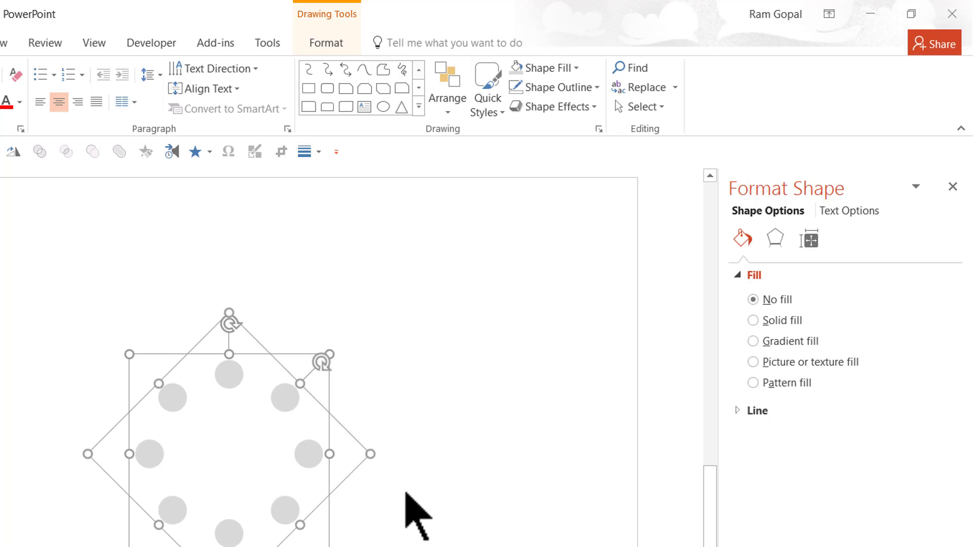
left_click(404, 514)
Duplicate the eight-dot group and rotate the copy 22°
key("ctrl+a")
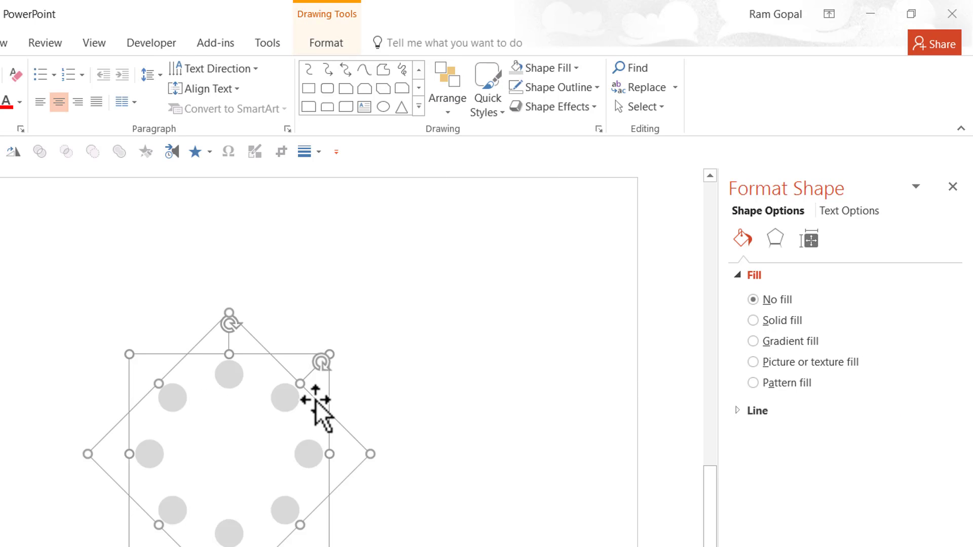
left_click(315, 401)
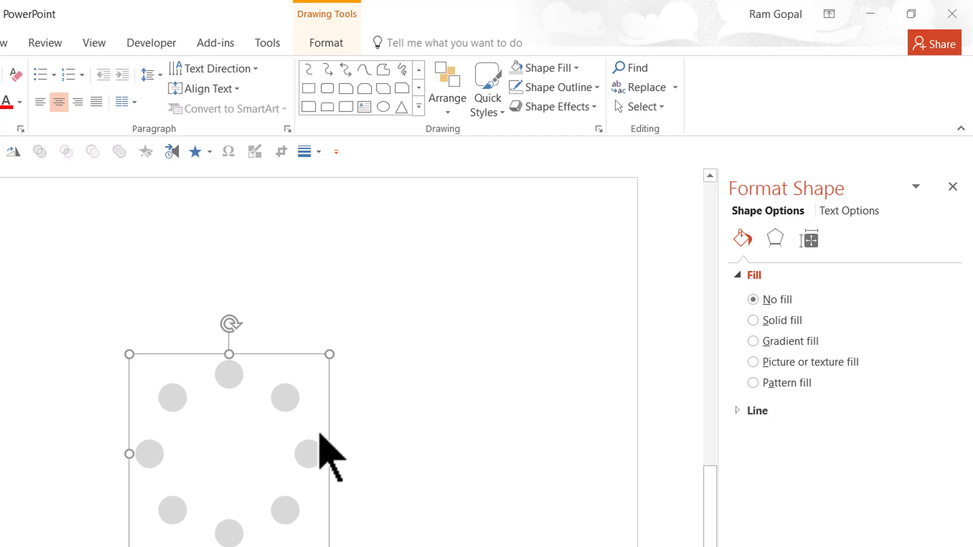
key("ctrl+d")
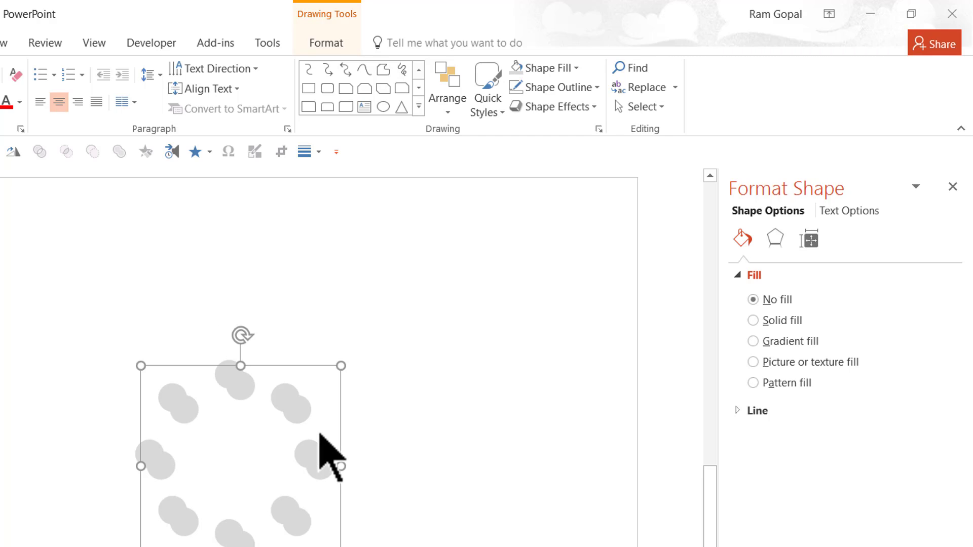
left_click(810, 240)
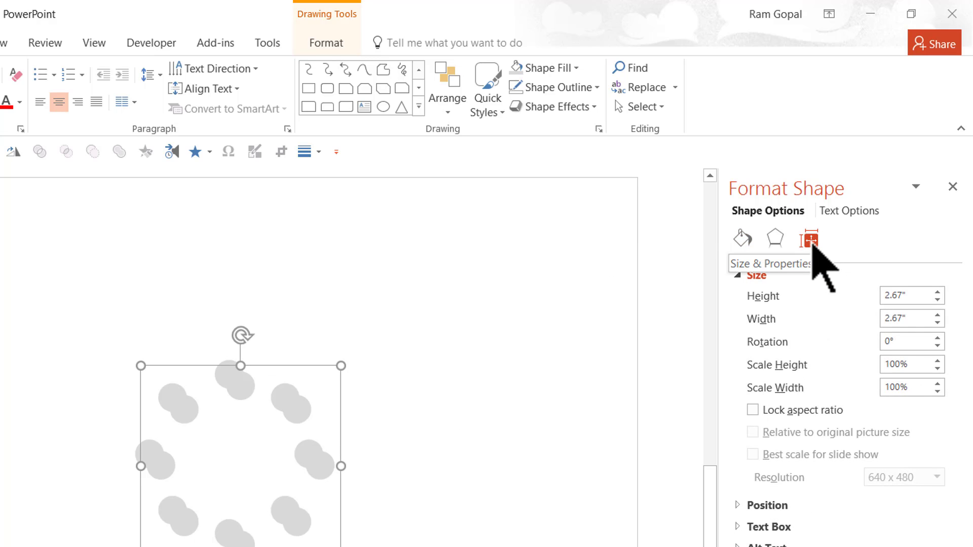
double_click(897, 341)
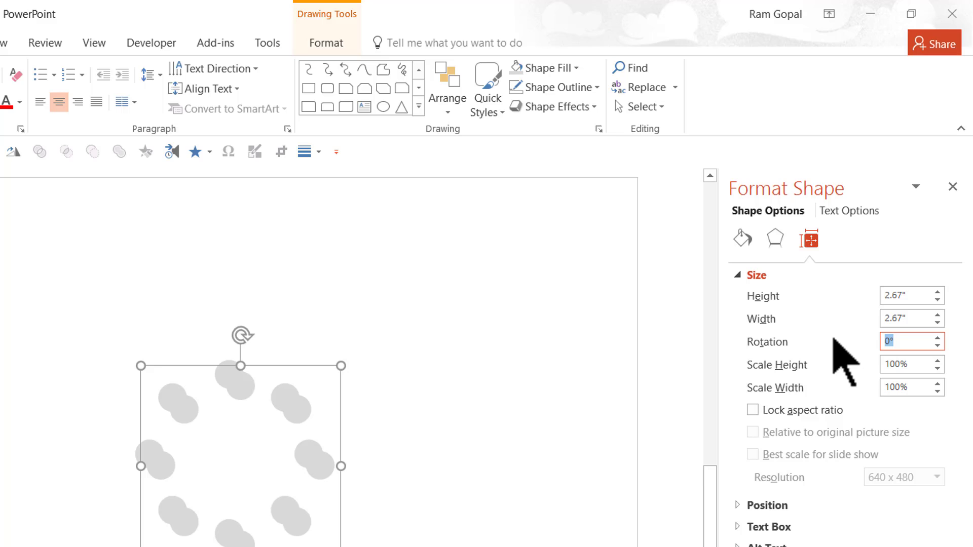
type("22")
key("Return")
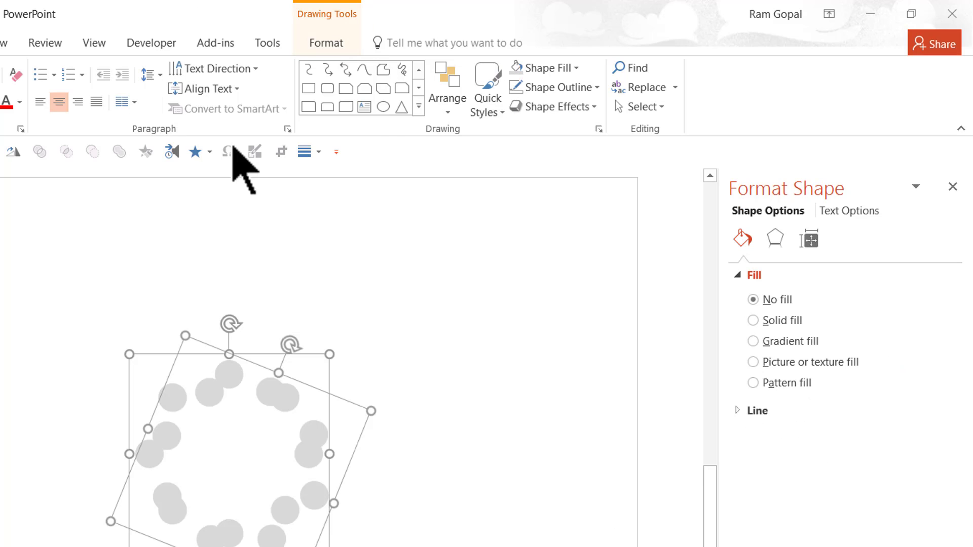
Align the two eight-dot rings centre and middle into a sixteen-dot ring
left_click(452, 103)
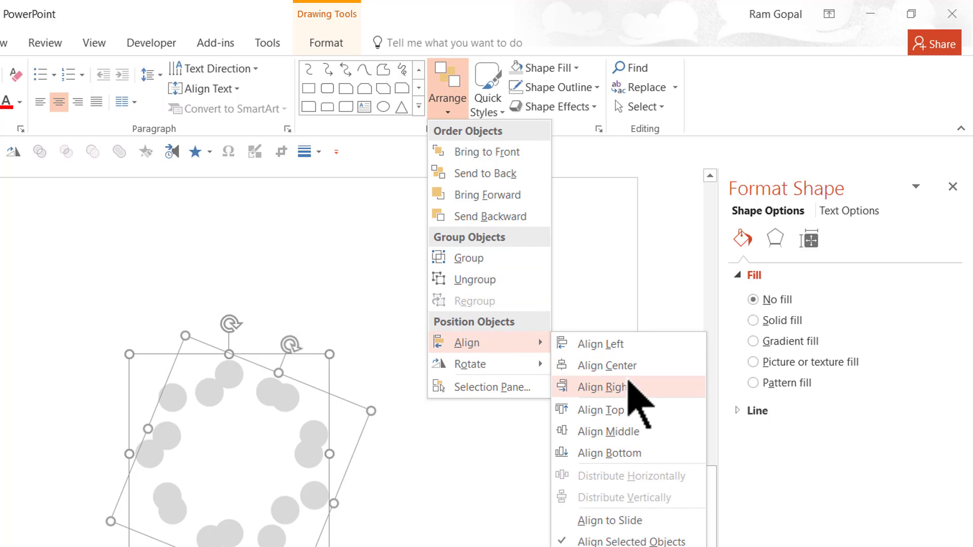
left_click(631, 389)
left_click(456, 94)
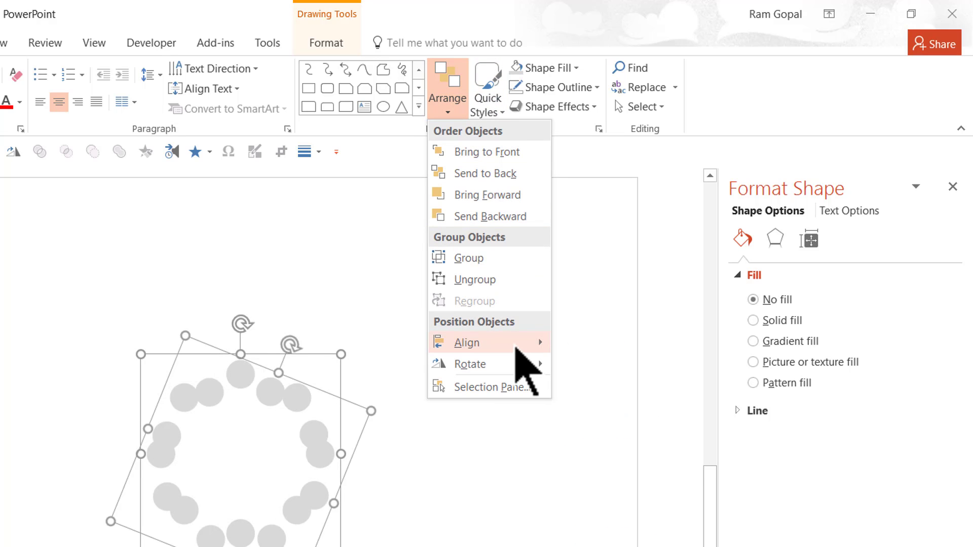
left_click(634, 431)
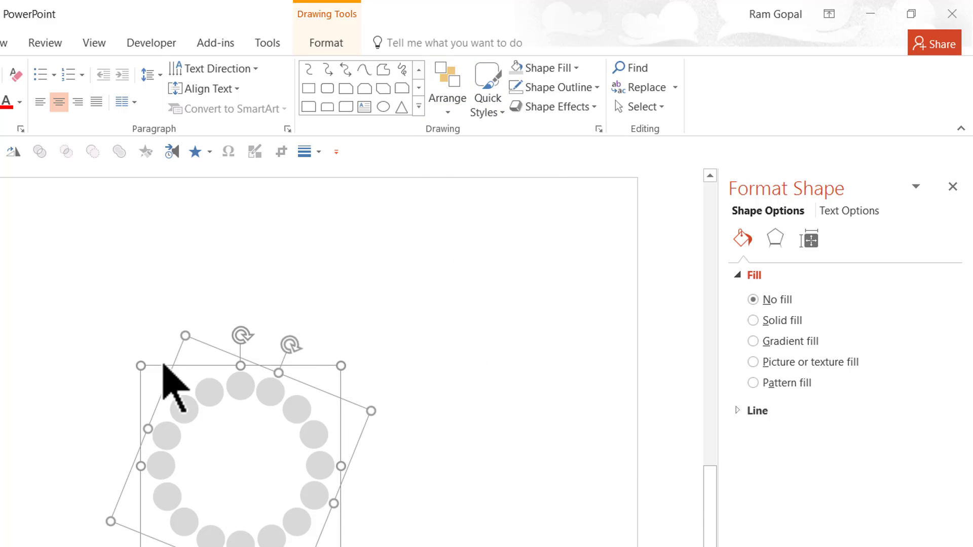
left_click(469, 545)
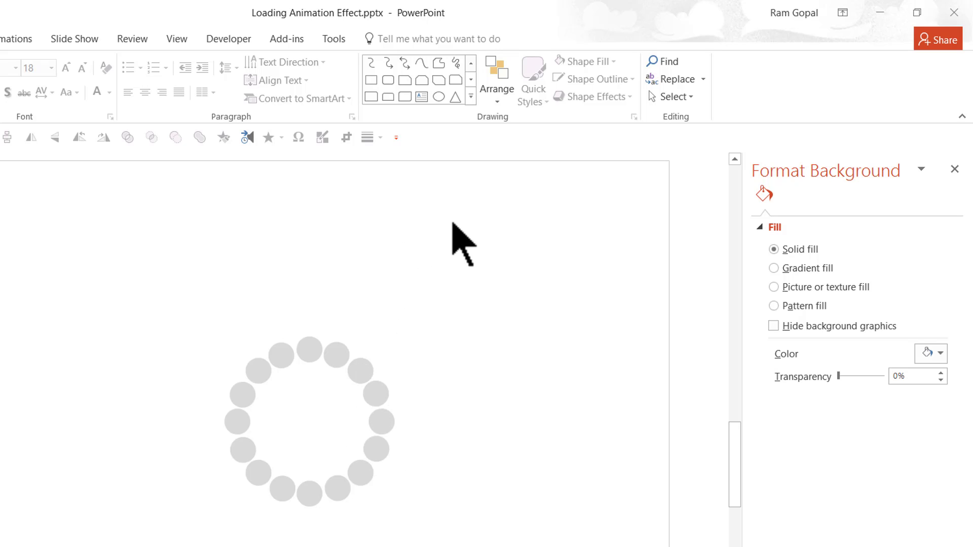
Fill the top dot of the ring with Background 1, Darker 25% grey
left_click(338, 357)
left_click(338, 357)
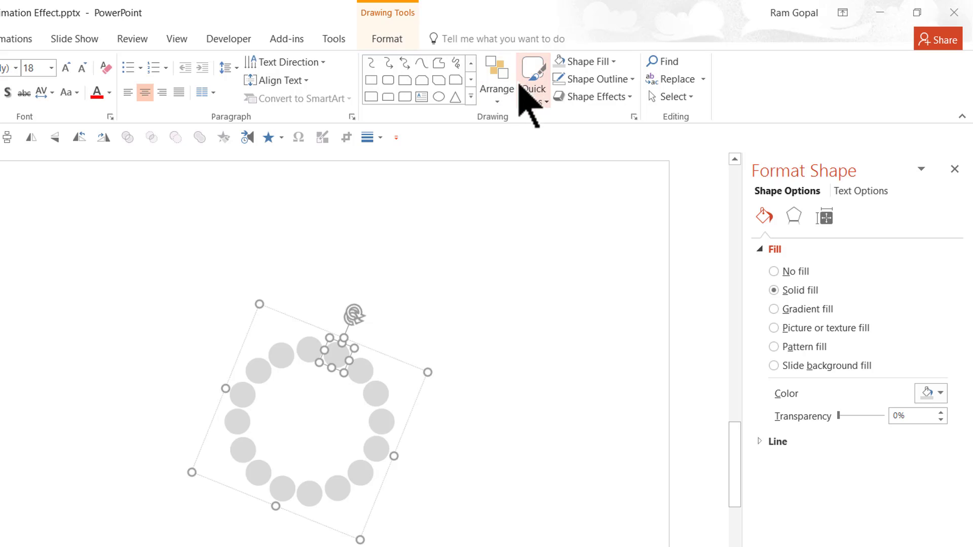
left_click(614, 61)
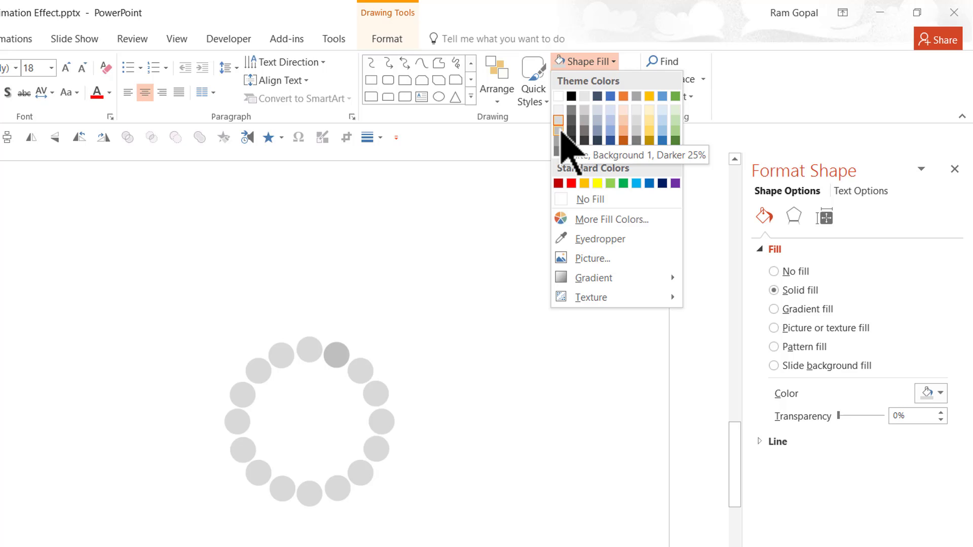
left_click(561, 129)
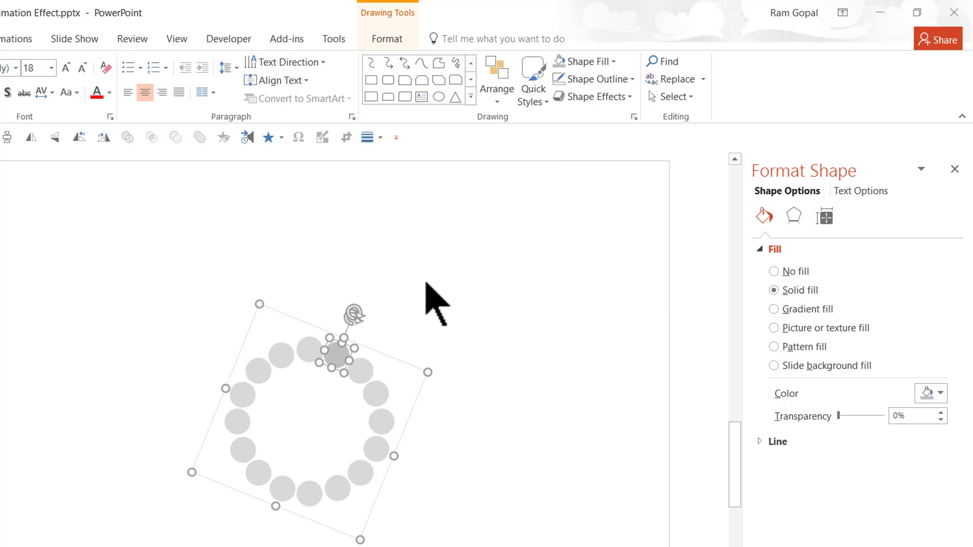
Fill the next dot clockwise with a medium grey, then select the whole ring
left_click(360, 383)
left_click(369, 373)
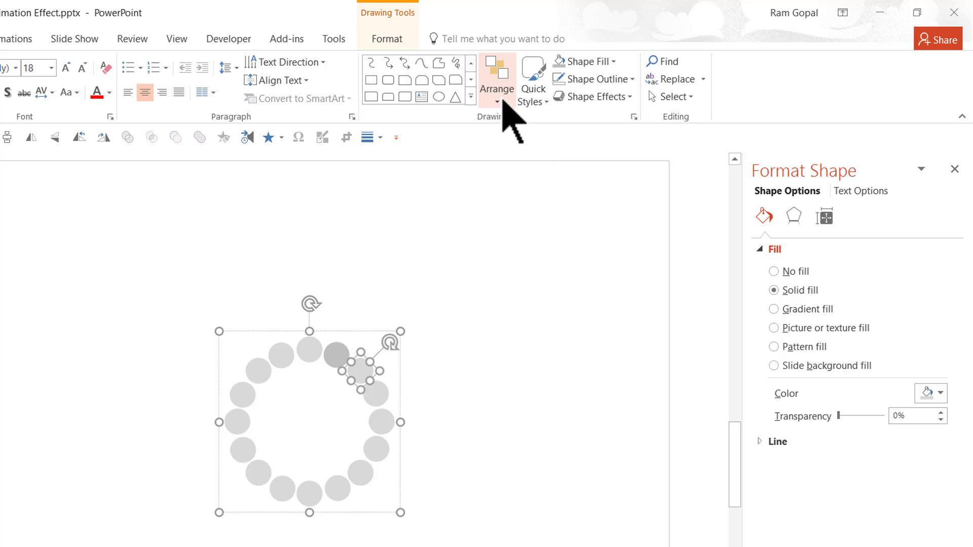
left_click(586, 61)
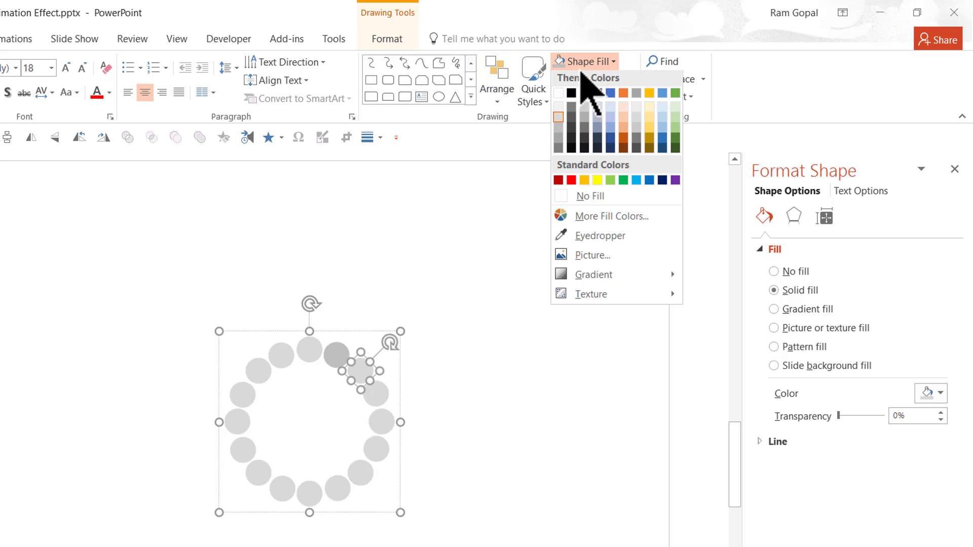
left_click(559, 140)
left_click(439, 391)
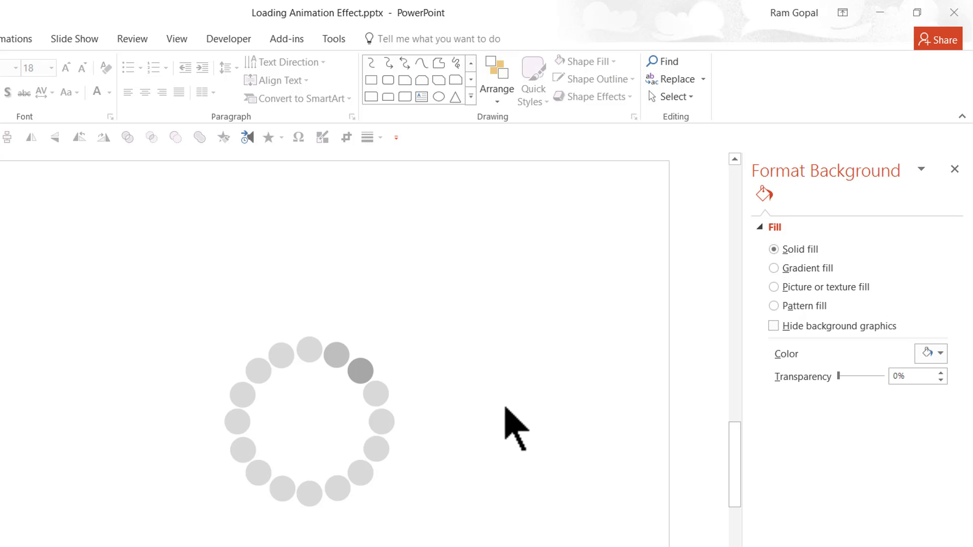
left_click_drag(535, 546, 11, 192)
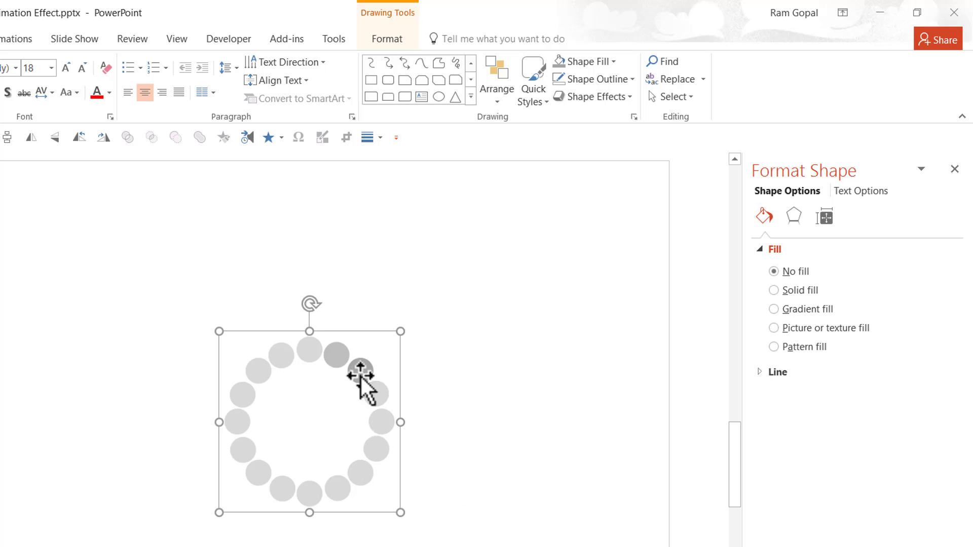
Show the Animation Pane and apply a Spin emphasis effect to the dot ring group
left_click(12, 41)
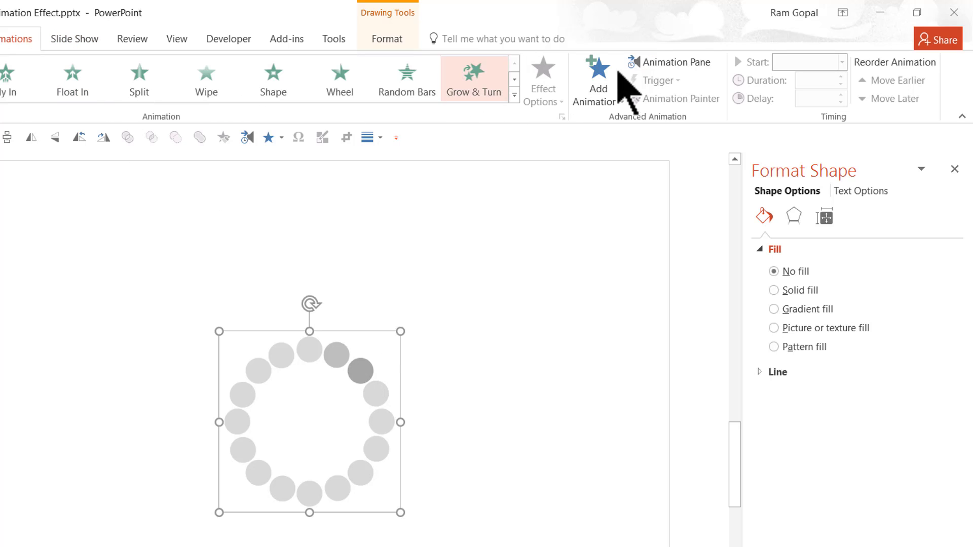
left_click(680, 64)
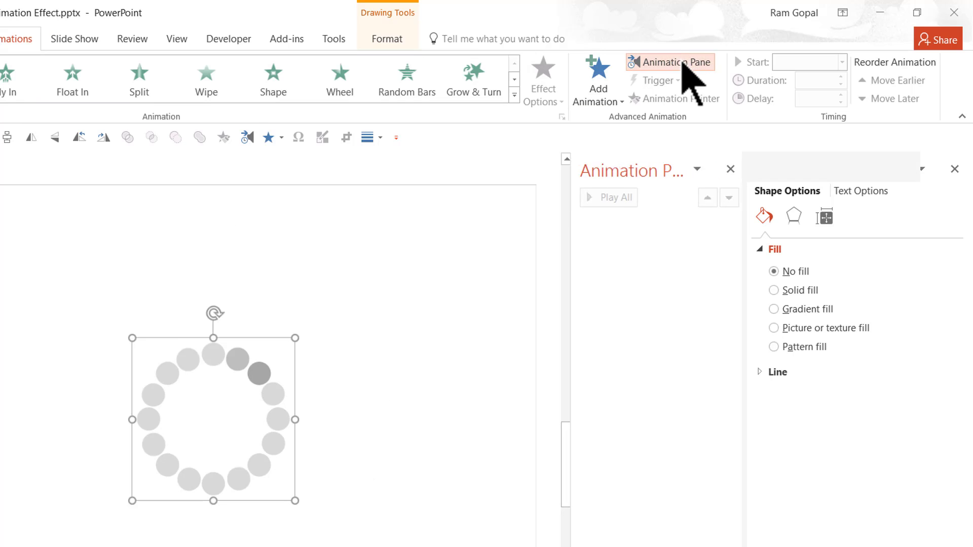
left_click(955, 169)
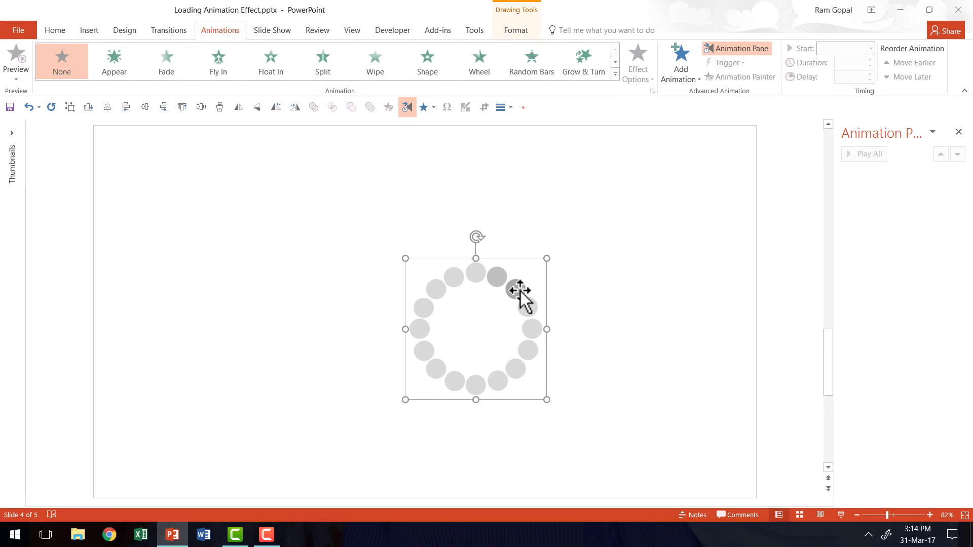
left_click(615, 74)
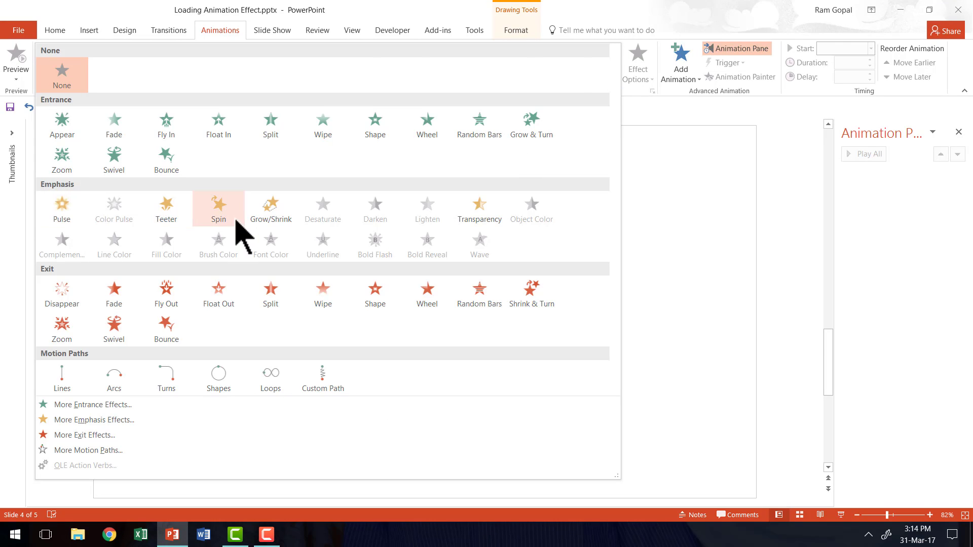
left_click(219, 213)
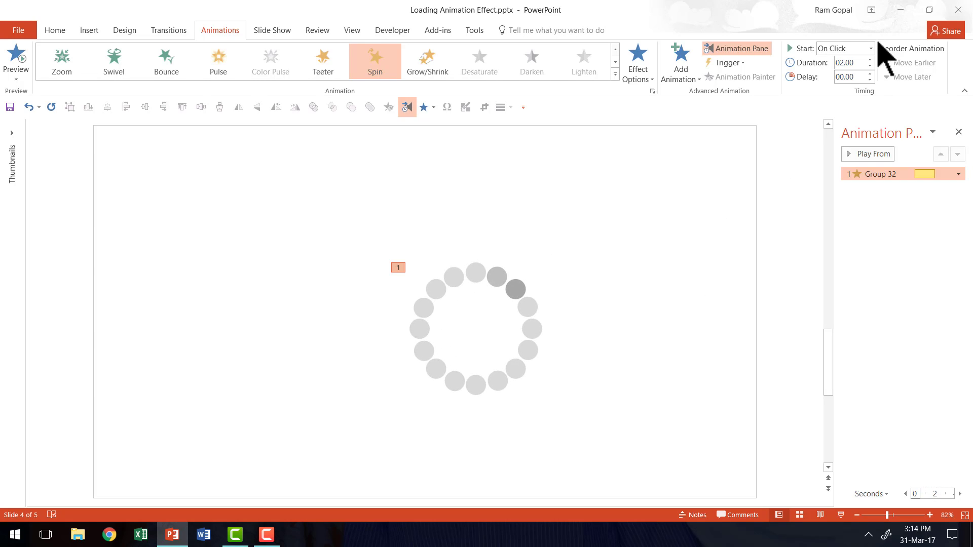
Give the Group 32 spin a smooth start and smooth end in Effect Options
left_click(958, 175)
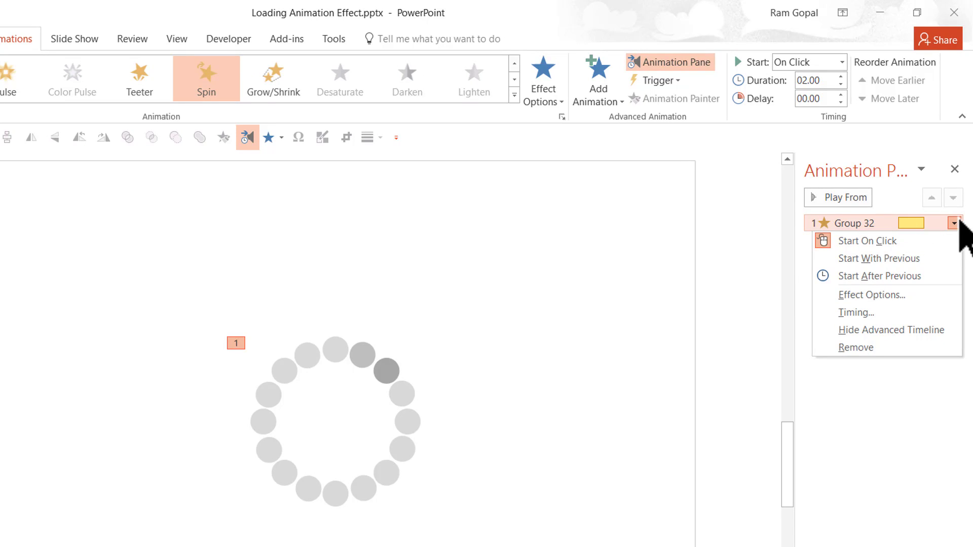
left_click(869, 296)
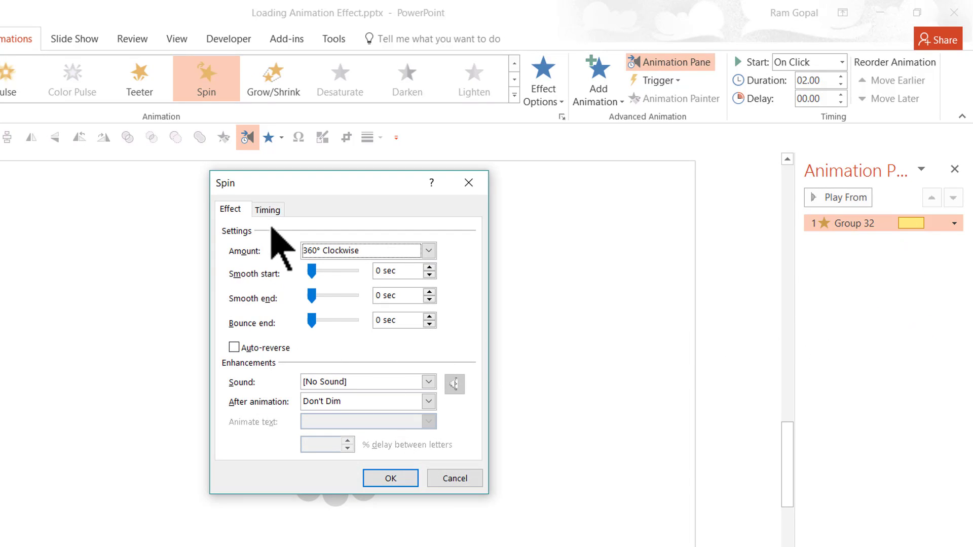
left_click_drag(312, 274, 335, 274)
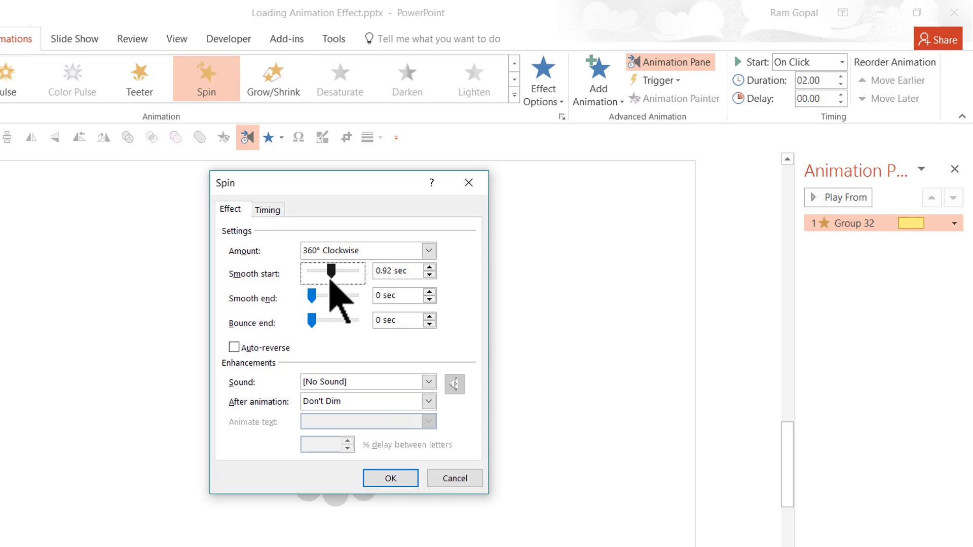
left_click_drag(312, 296, 332, 297)
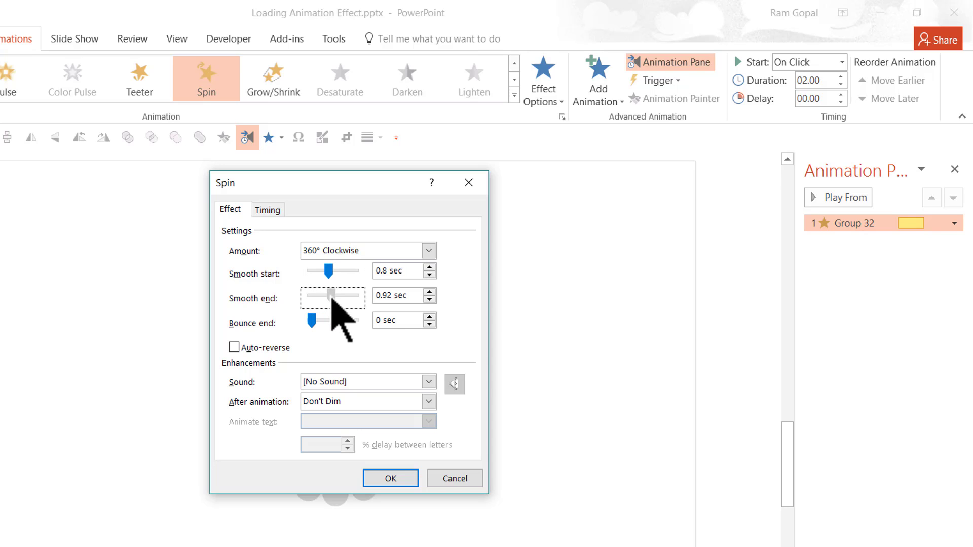
Set the spin to repeat Until End of Slide and confirm
left_click(276, 214)
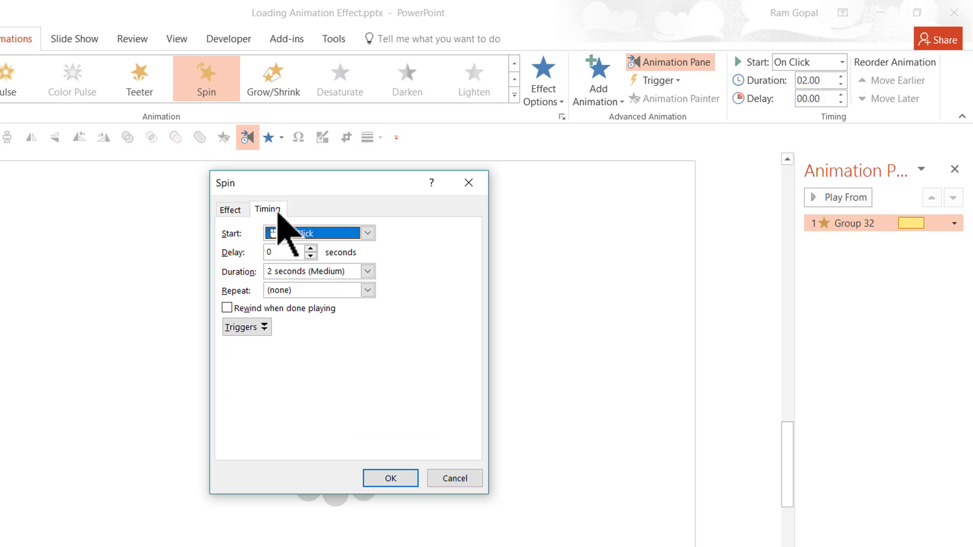
left_click(368, 290)
left_click(326, 383)
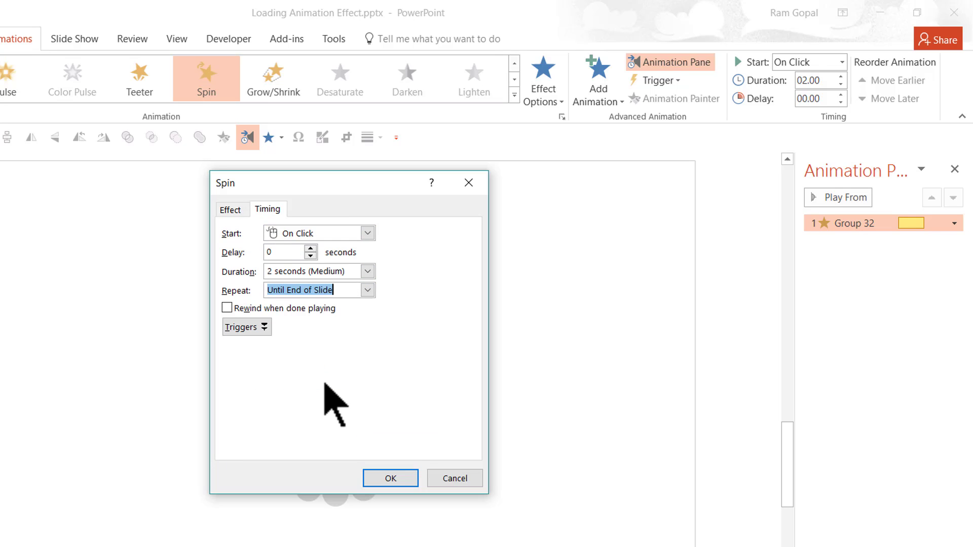
left_click(388, 480)
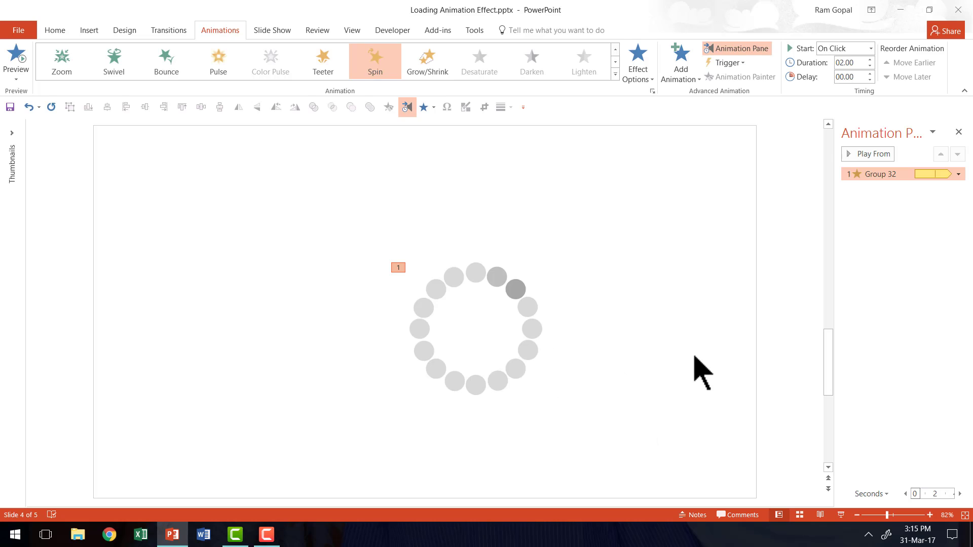
scroll(699, 371, "up", 1)
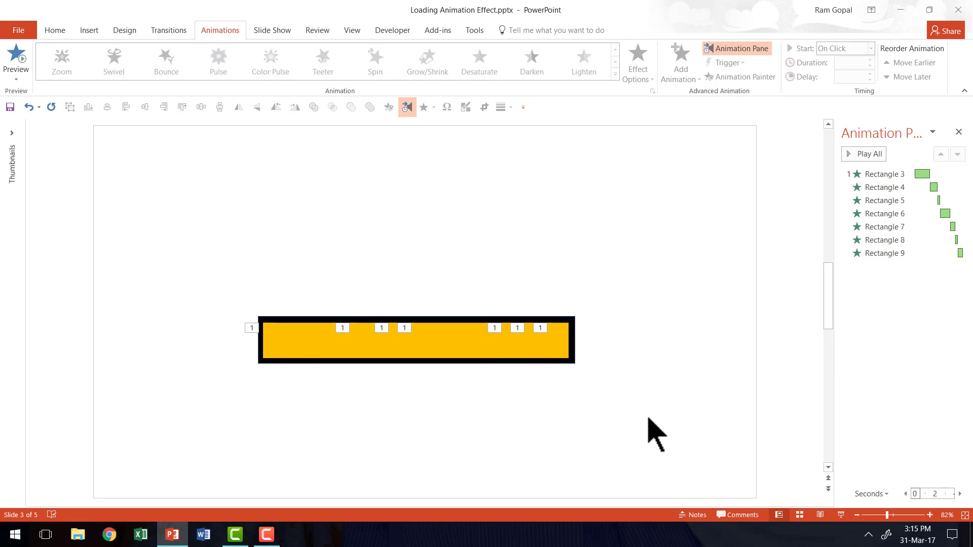
scroll(654, 434, "down", 1)
scroll(653, 433, "down", 1)
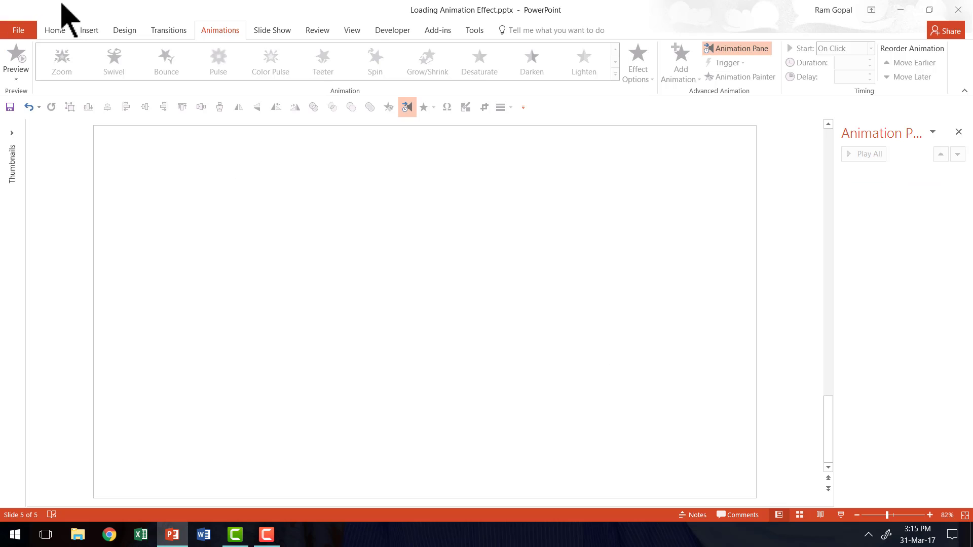
Draw a wide bar across the slide centre and a small rectangle at its left end
left_click(58, 30)
left_click(542, 50)
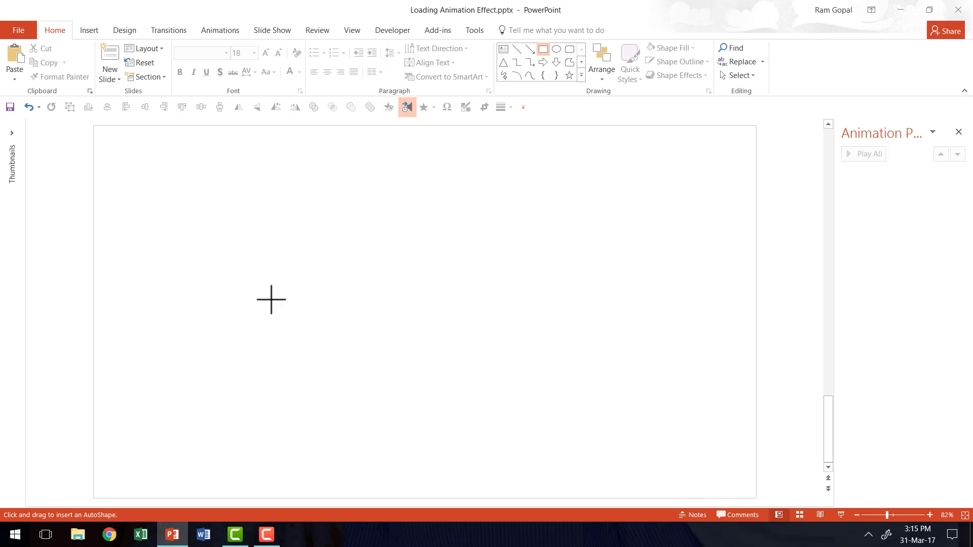
left_click_drag(245, 282, 592, 330)
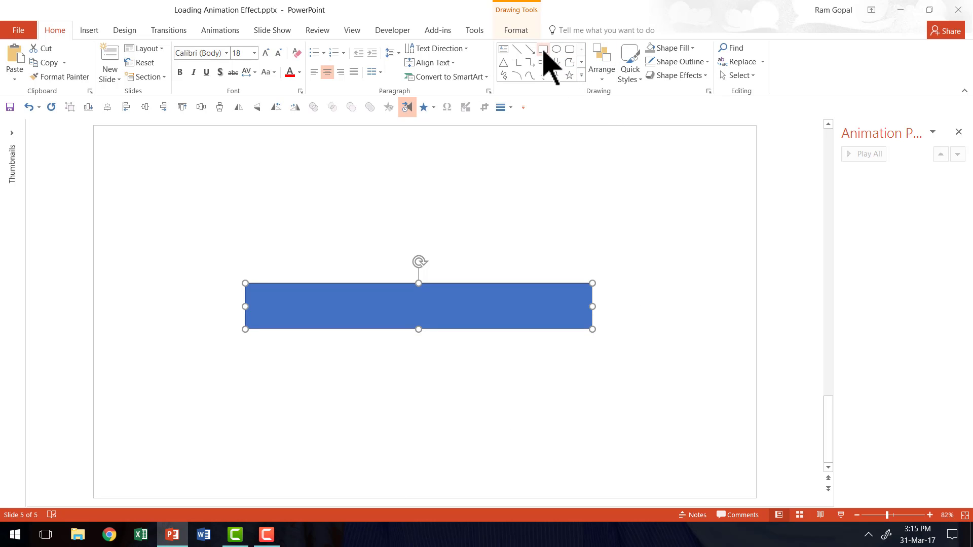
left_click(544, 52)
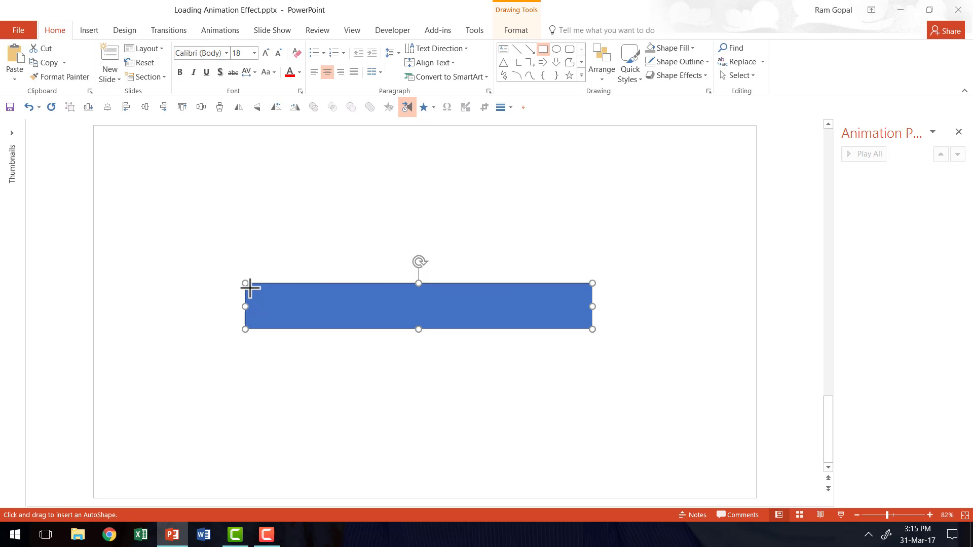
mouse_move(258, 304)
left_mouse_down()
mouse_move(352, 323)
mouse_move(313, 307)
left_mouse_up()
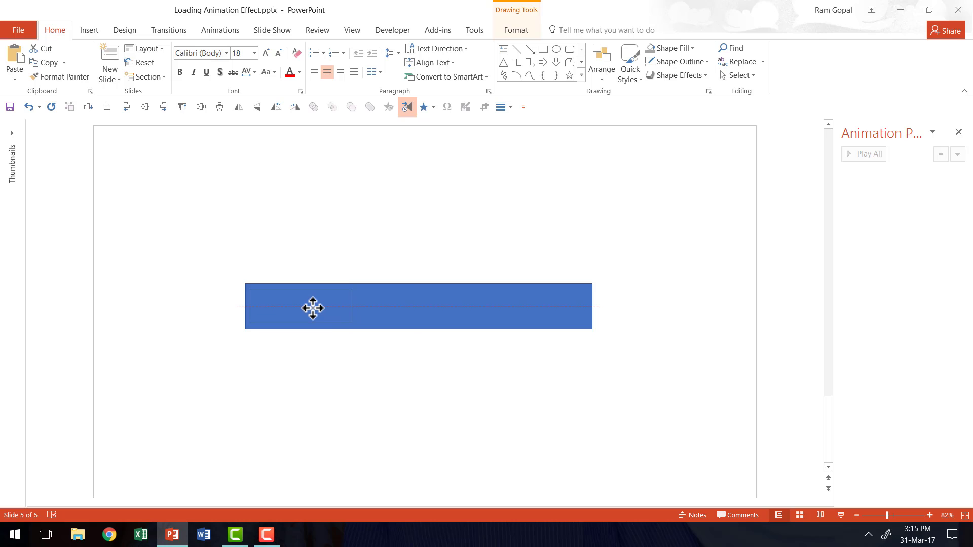
Fill the small rectangle gold and the wide bar near-black
left_click(688, 53)
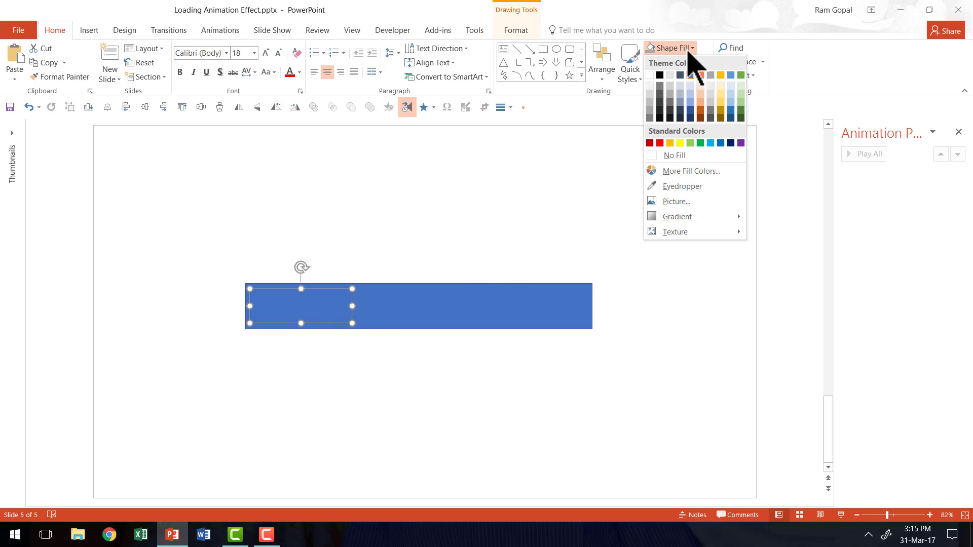
left_click(671, 145)
left_click(585, 297)
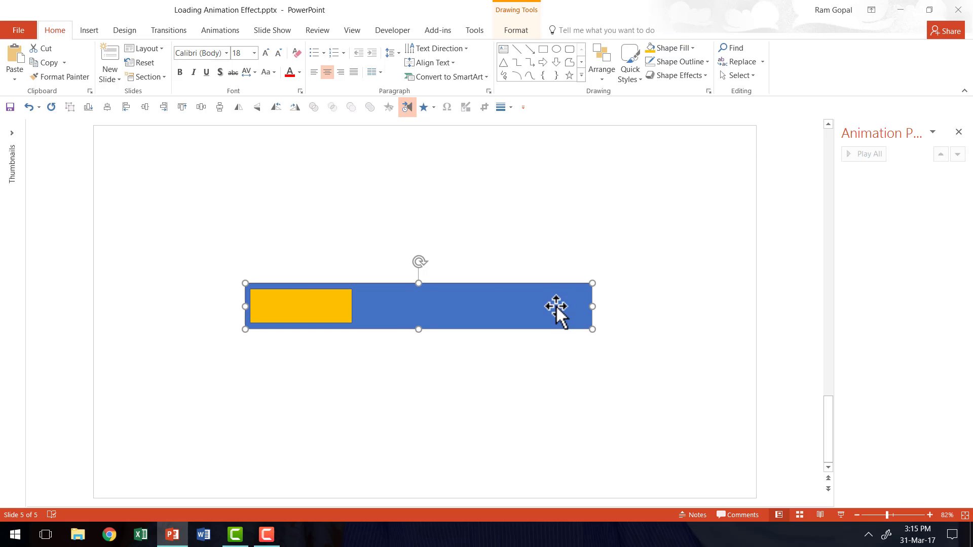
left_click(673, 49)
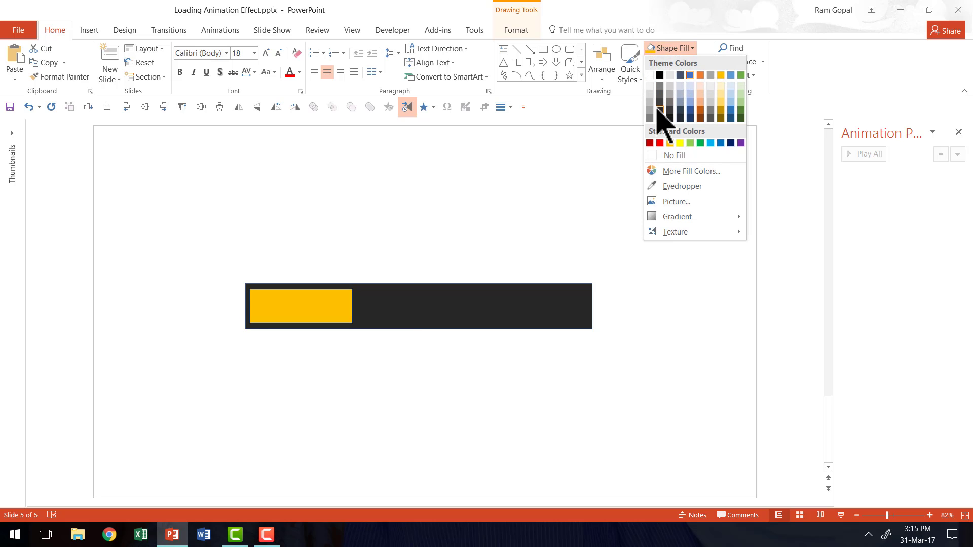
left_click(658, 114)
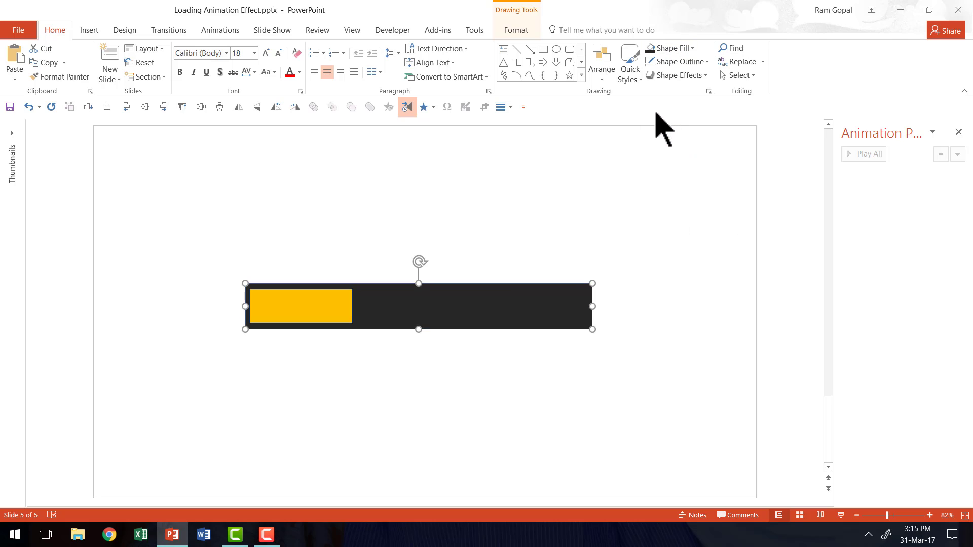
left_click(391, 382)
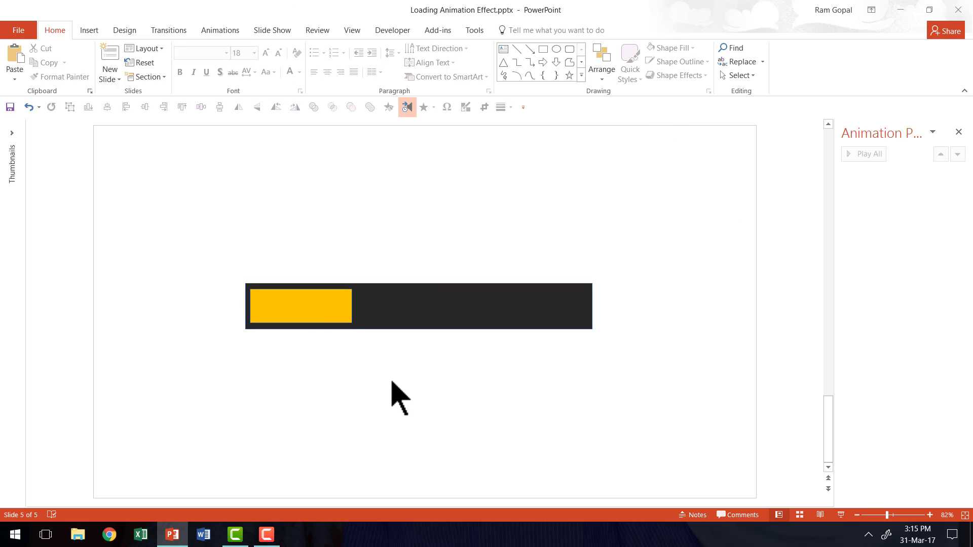
Duplicate the gold rectangle and fit a narrower copy beside the original
left_click(330, 314)
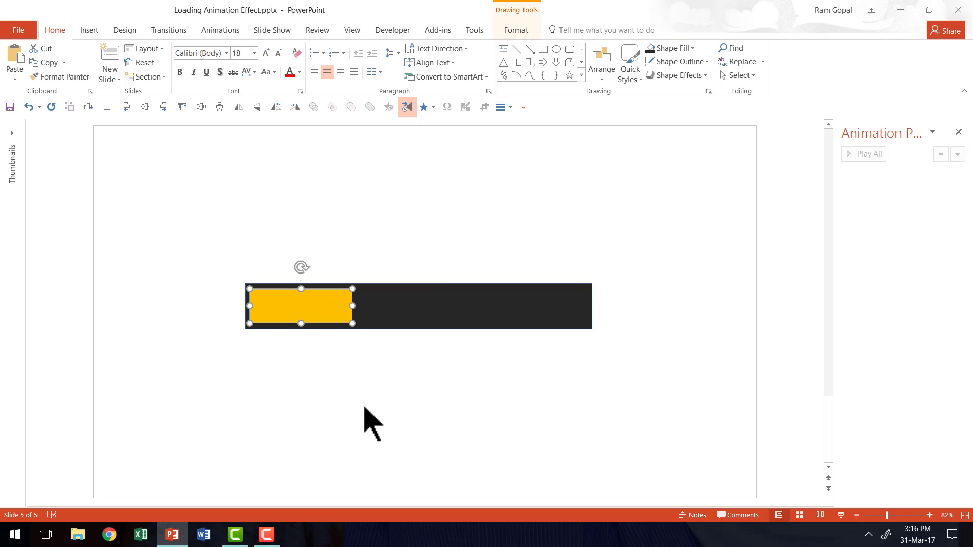
key("ctrl+d")
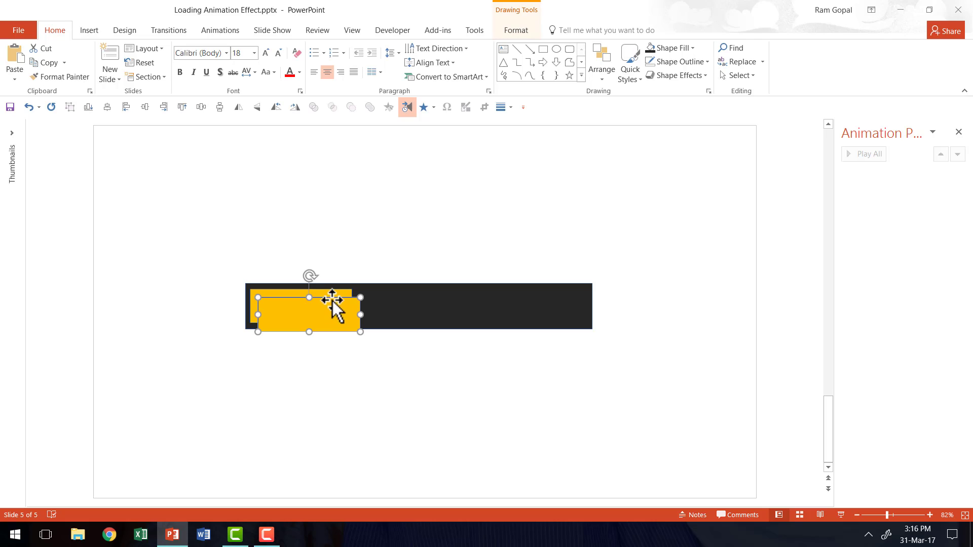
left_click_drag(332, 301, 420, 300)
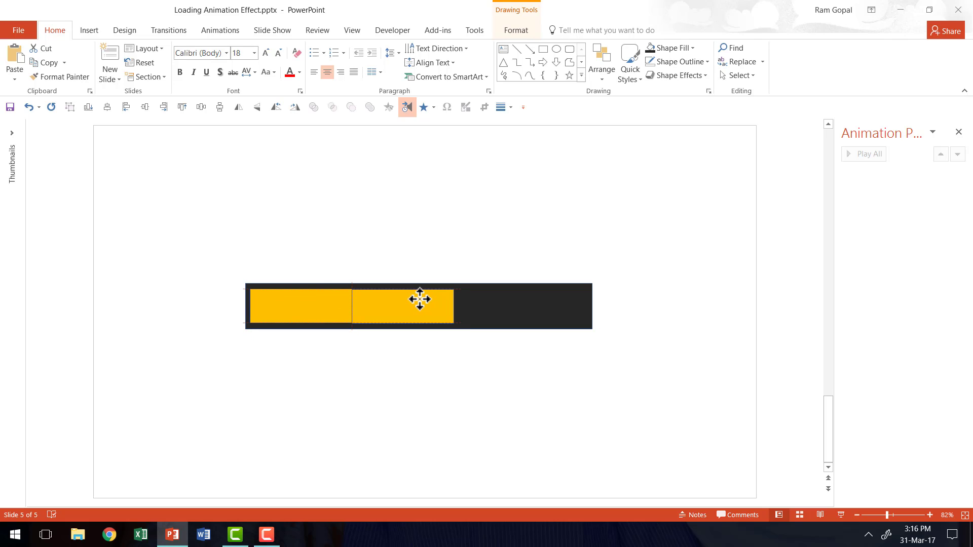
left_click_drag(456, 306, 380, 313)
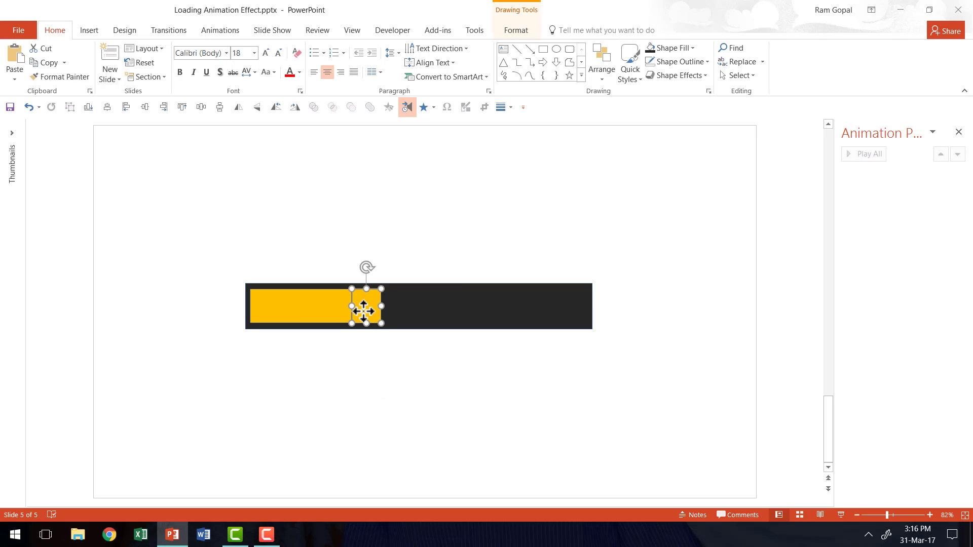
left_click_drag(363, 309, 391, 305)
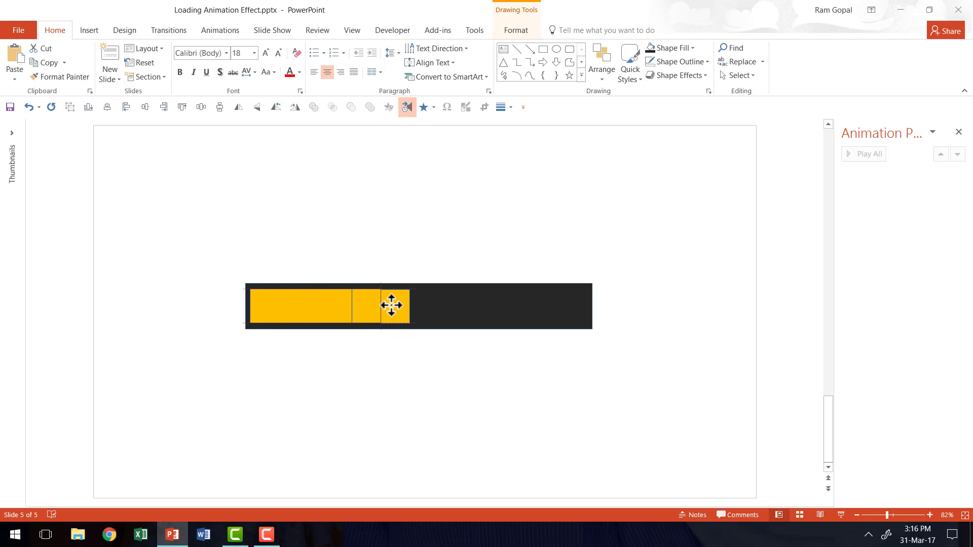
Remove the outlines from all three gold rectangles
left_click_drag(391, 305, 392, 305)
left_click_drag(435, 357, 219, 260)
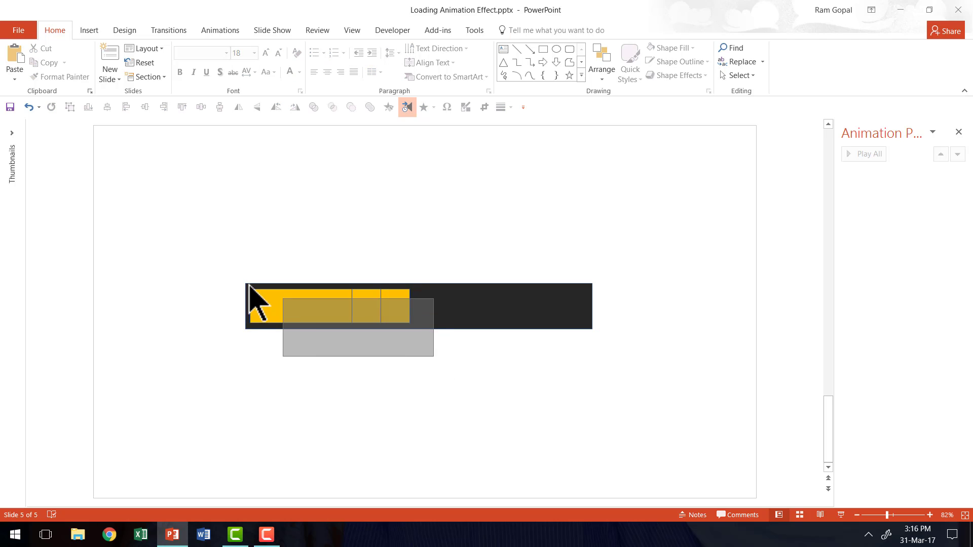
left_click(696, 62)
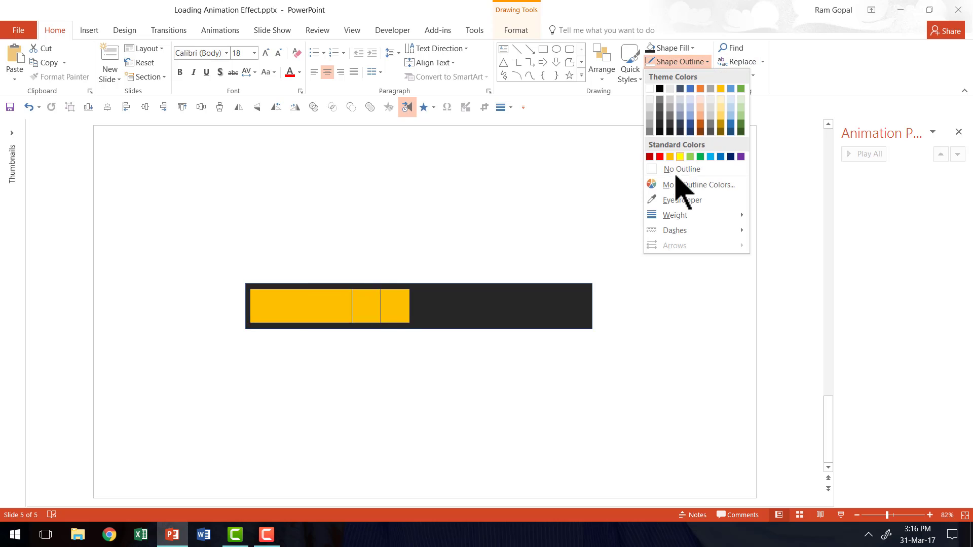
left_click(676, 177)
Resize the rightmost gold piece and Ctrl-drag a copy further right
left_click(429, 396)
left_click(396, 305)
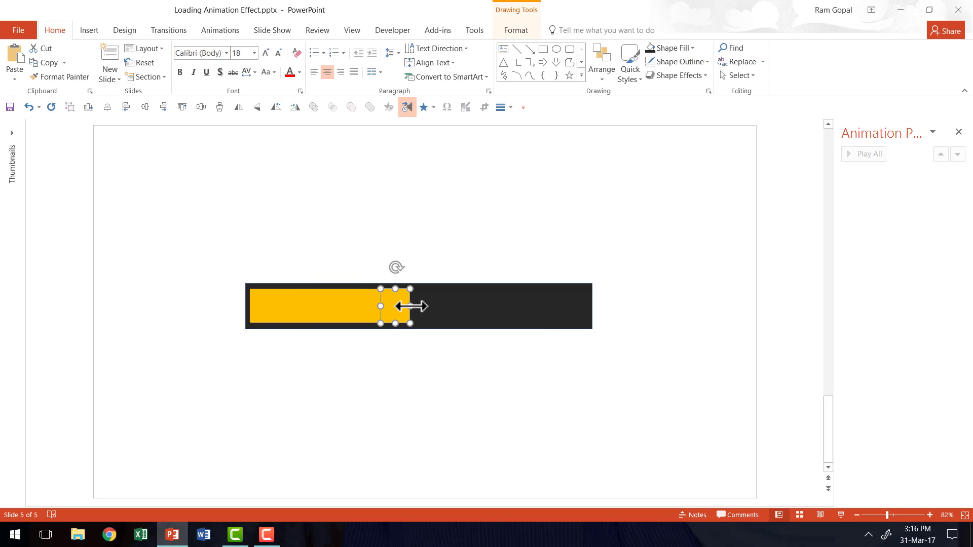
left_click_drag(410, 305, 402, 305)
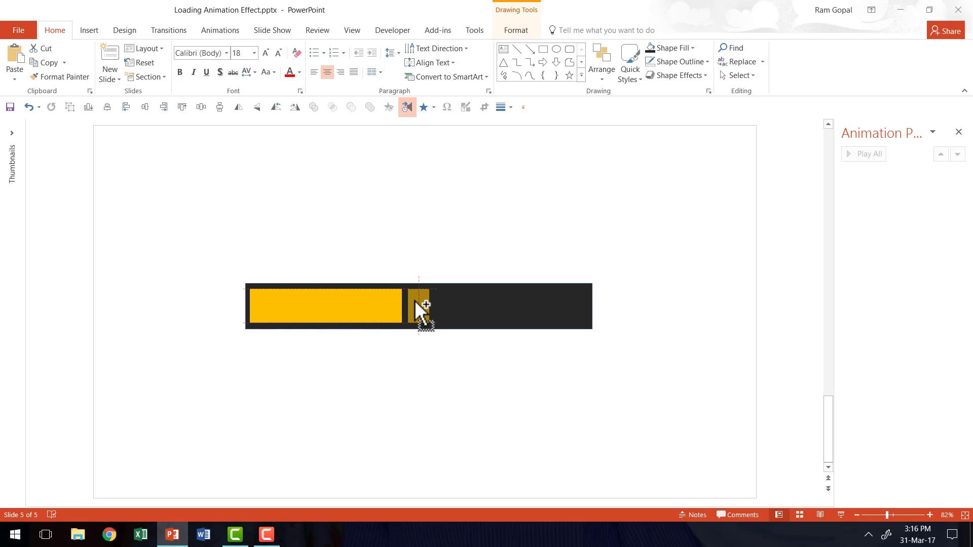
left_click_drag(410, 301, 448, 306)
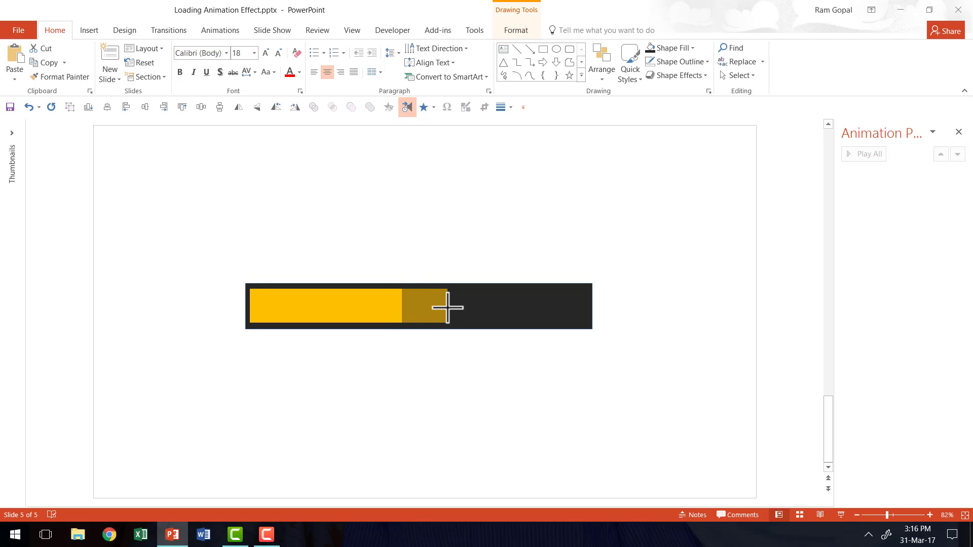
Copy a gold segment to the bar's right end so gold fills the track end to end
left_click(451, 391)
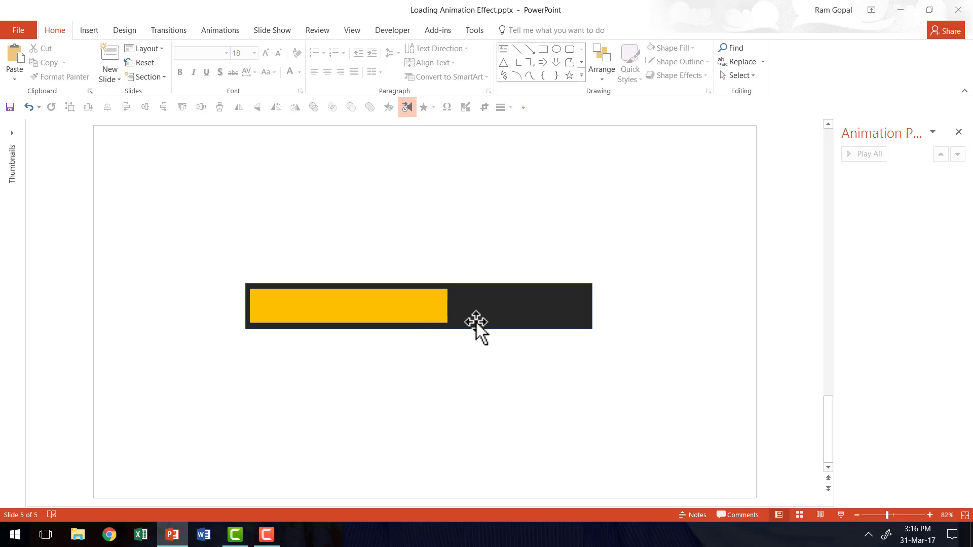
left_click_drag(431, 301, 584, 306)
left_click(611, 354)
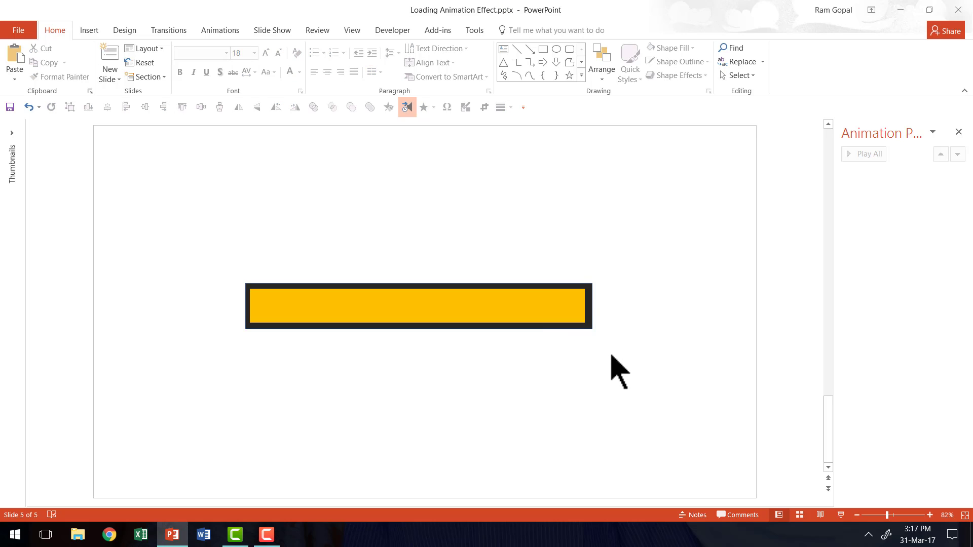
Shift-select all eight gold segments
left_click(281, 308)
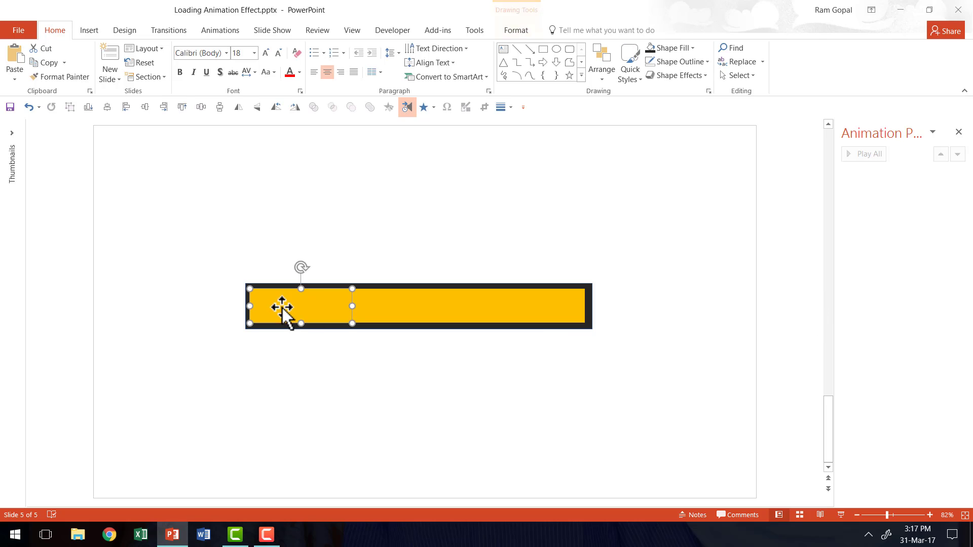
left_click(363, 305, "shift")
left_click(389, 305, "shift")
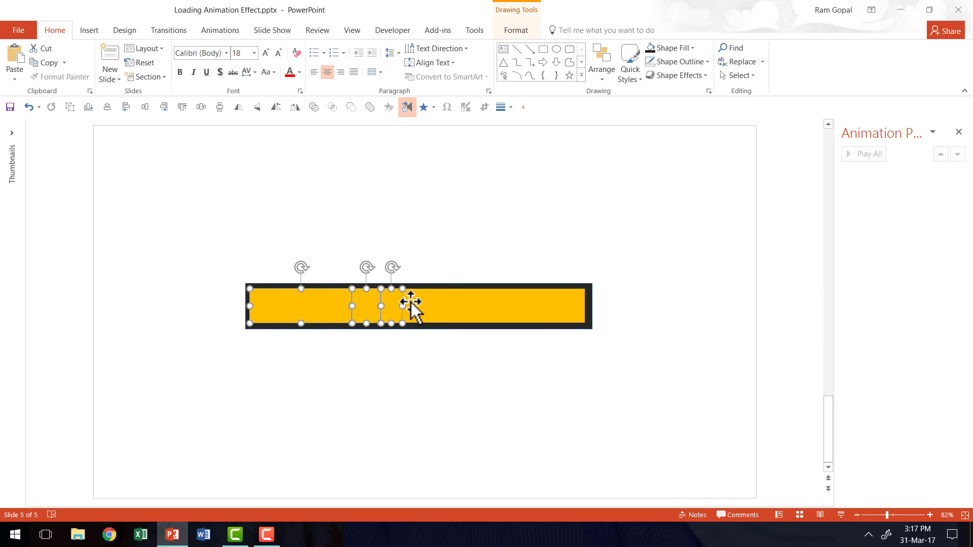
left_click(429, 307, "shift")
left_click(494, 306, "shift")
left_click(538, 306, "shift")
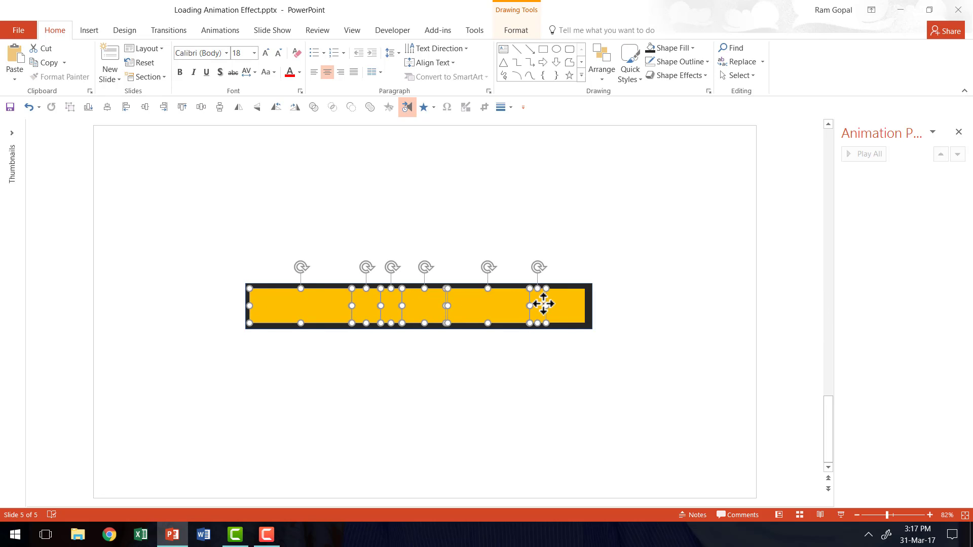
left_click(557, 307, "shift")
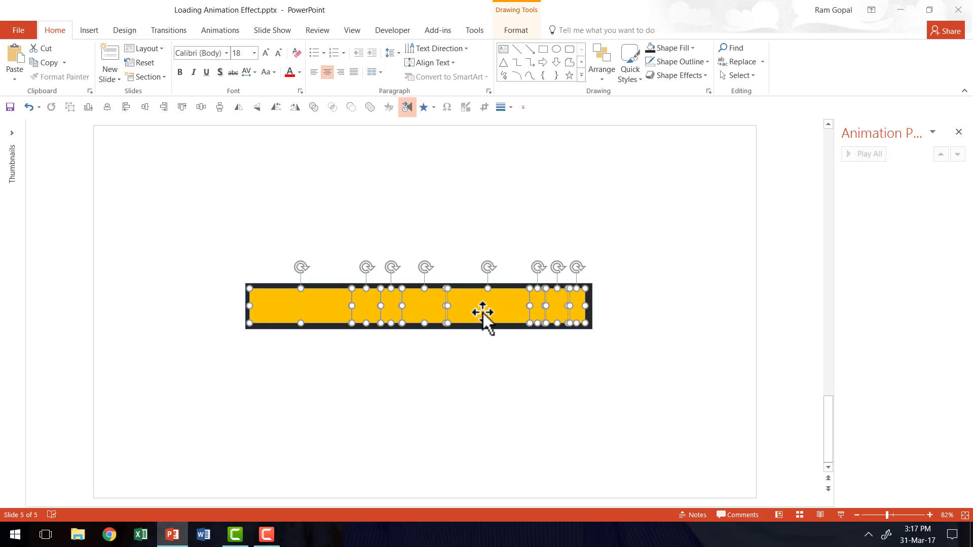
Give the segments a Wipe entrance coming From Left
left_click(222, 31)
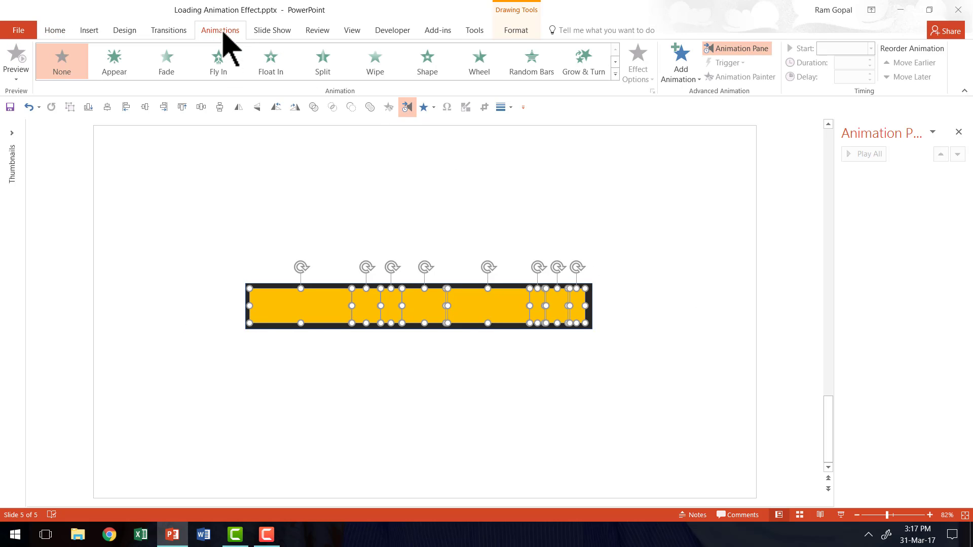
left_click(373, 67)
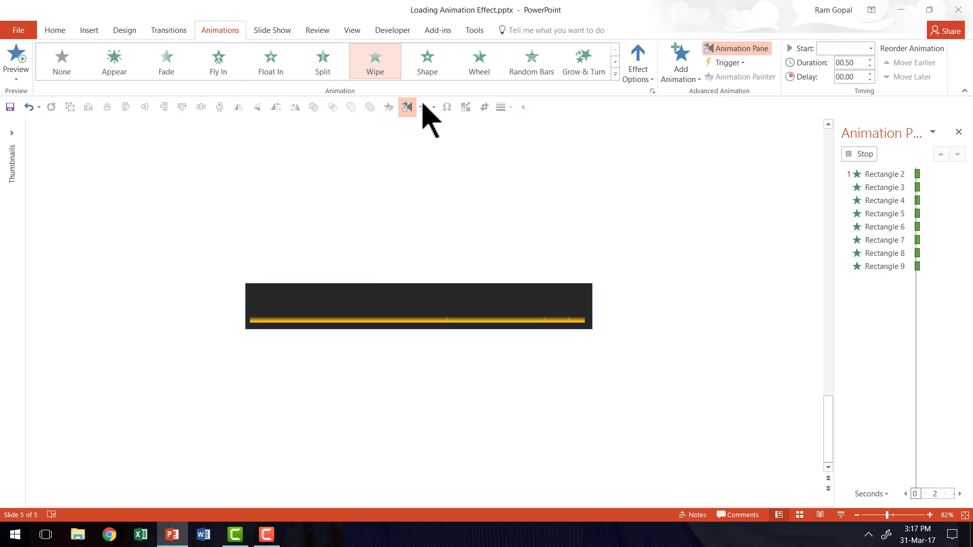
left_click(643, 75)
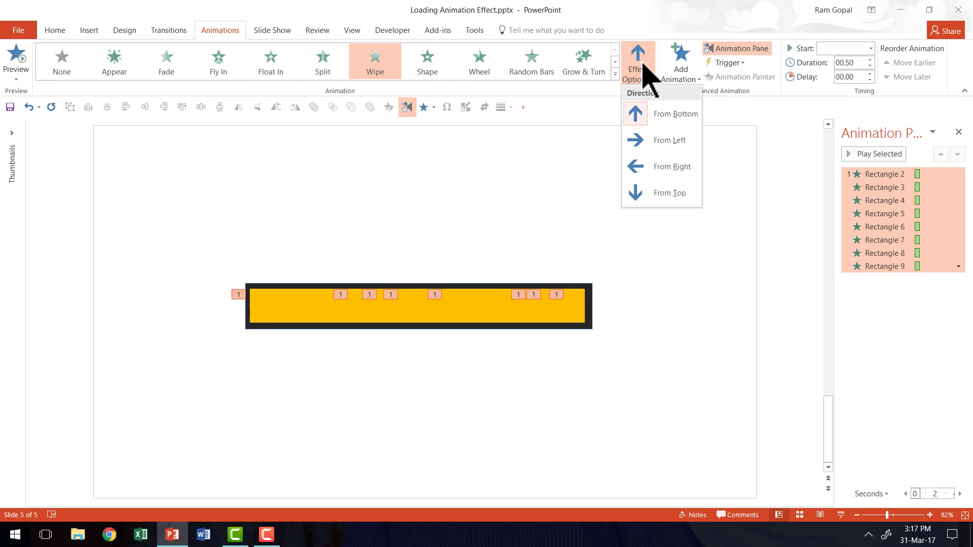
left_click(667, 141)
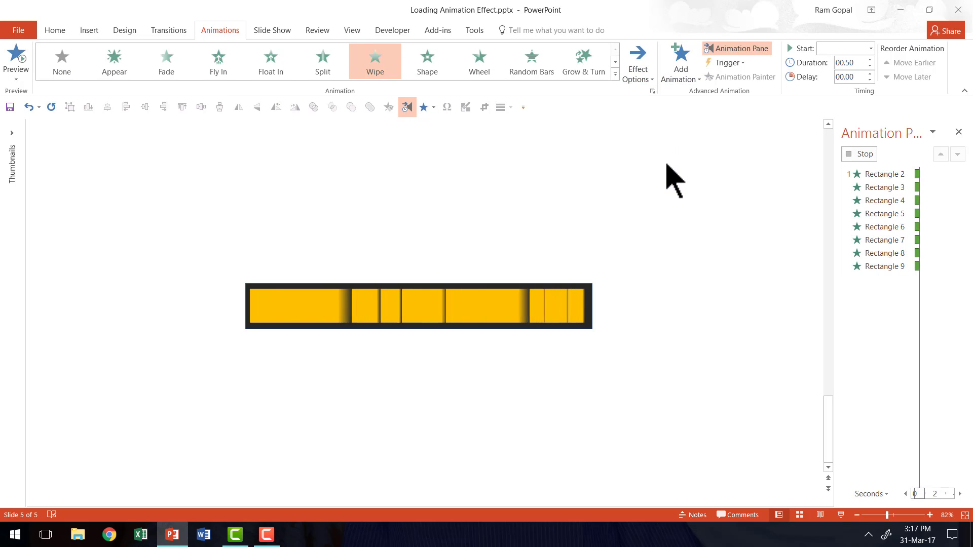
Set Rectangles 3–9's animations to start After Previous
left_click(875, 187)
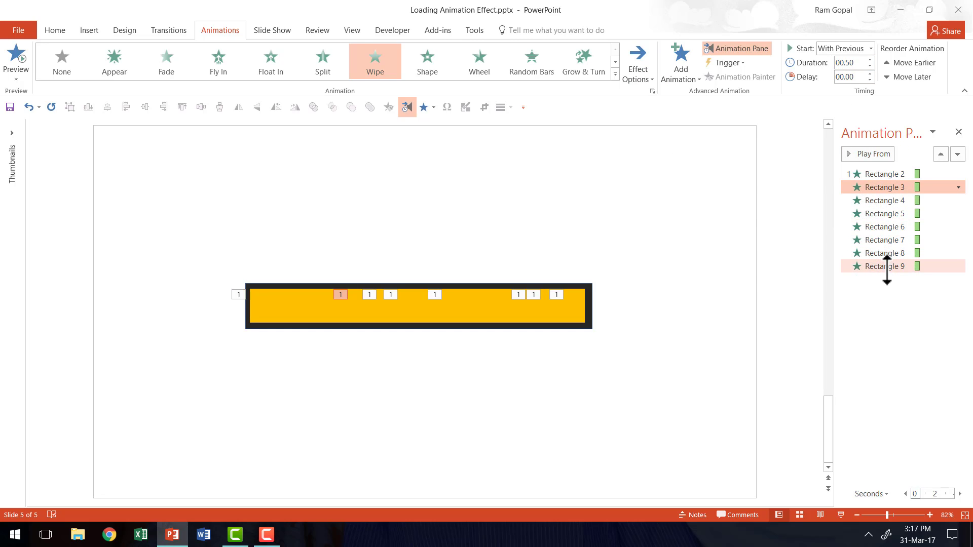
left_click(885, 266, "shift")
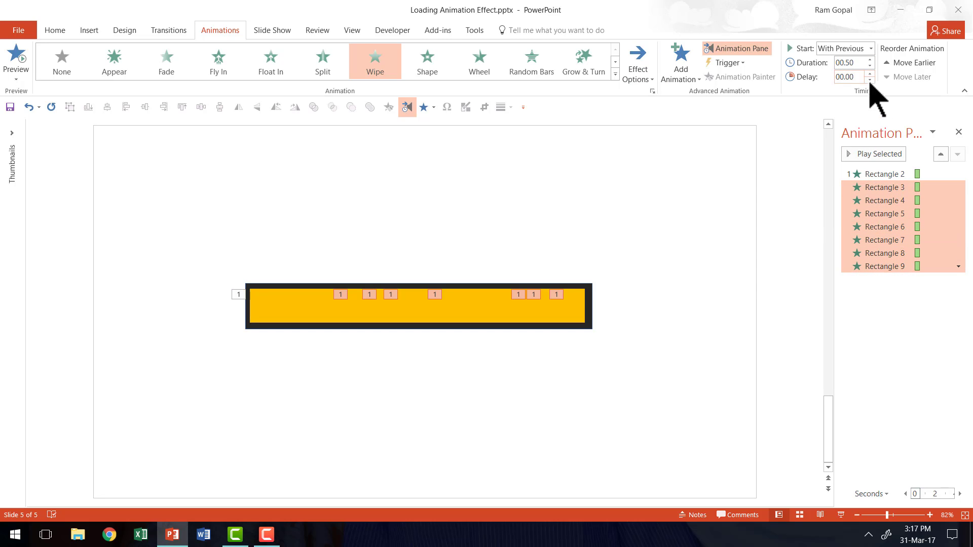
left_click(845, 49)
left_click(841, 86)
left_click(783, 215)
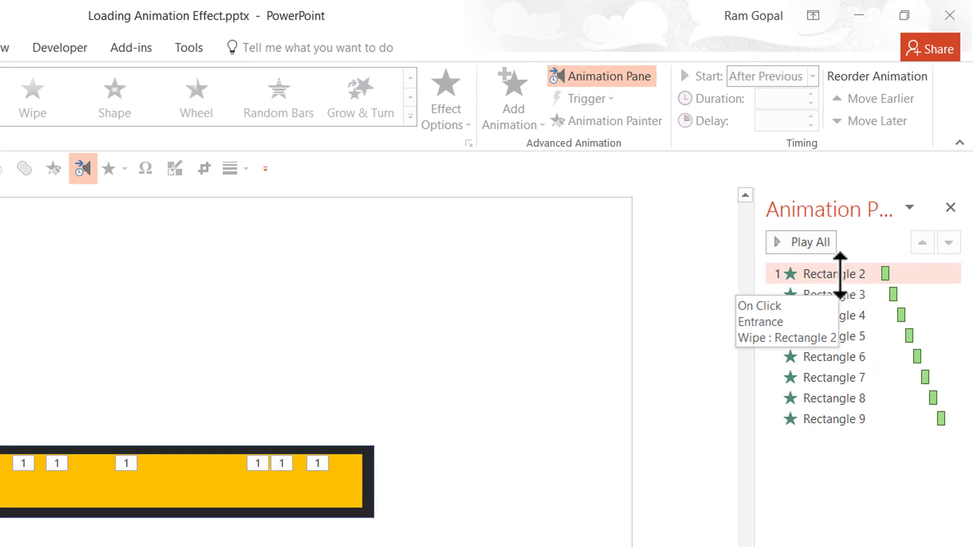
Lengthen the wipes of Rectangles 2, 4 and 6 and shorten Rectangle 5's
left_click(836, 274)
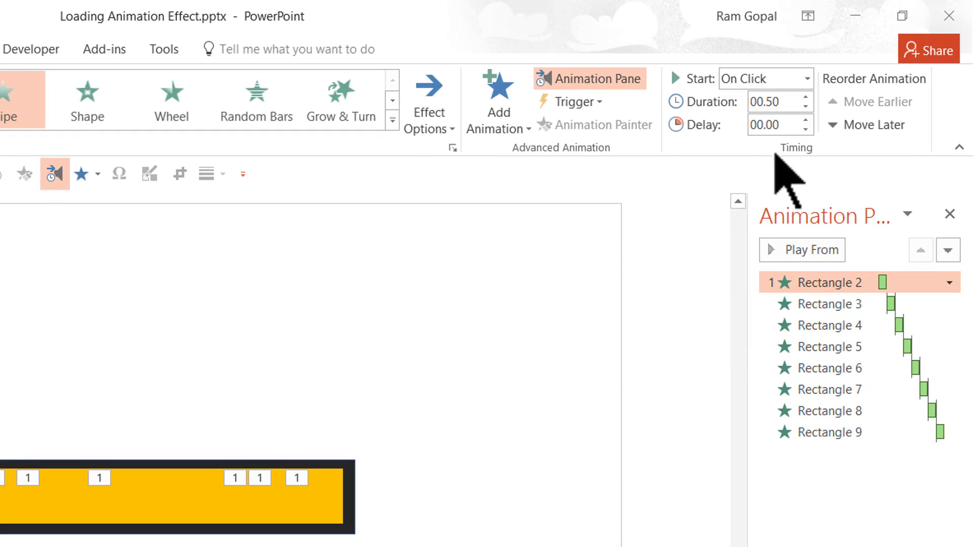
left_click(811, 94)
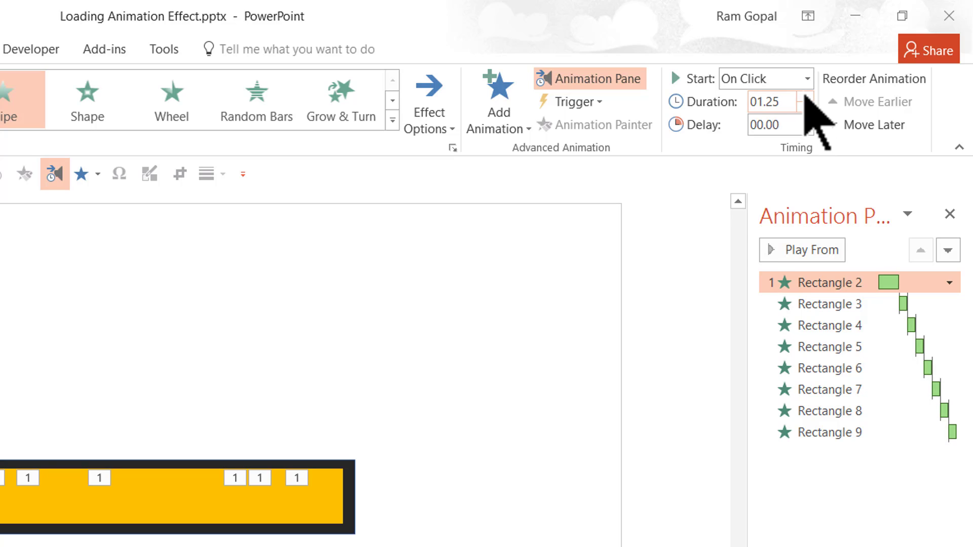
left_click(832, 304)
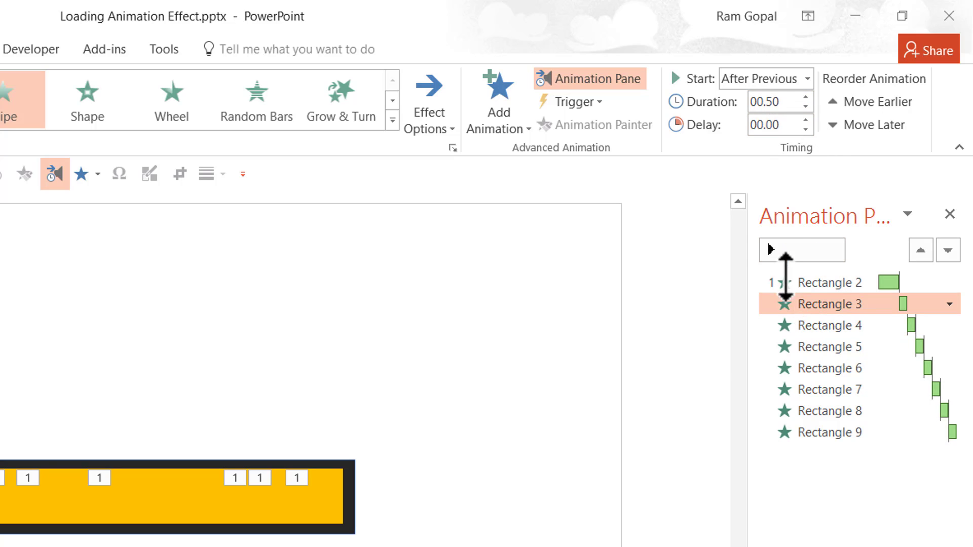
left_click(809, 325)
left_click(805, 97)
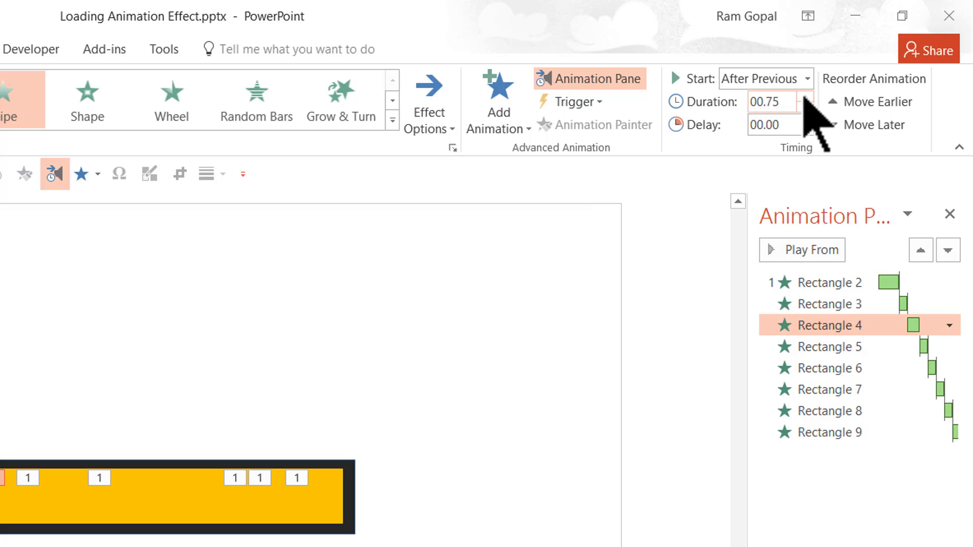
left_click(821, 348)
left_click(806, 107)
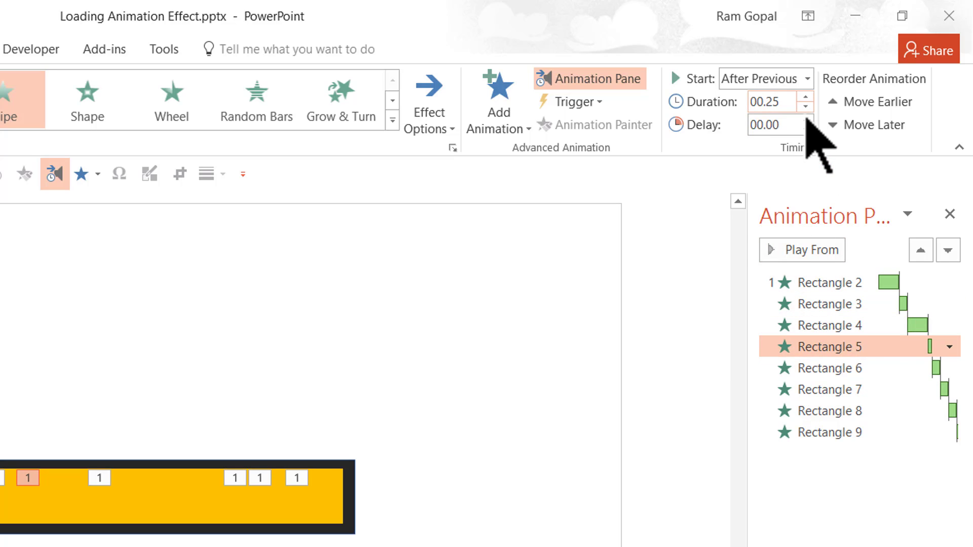
left_click(814, 368)
left_click(806, 96)
left_click(806, 97)
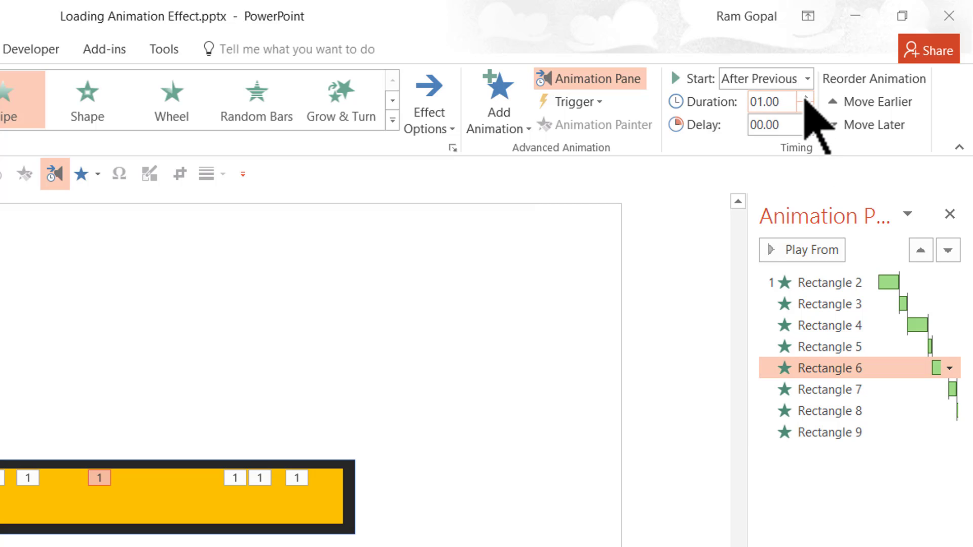
Lengthen Rectangle 8's wipe twice and Rectangle 9's once, leaving 7 unchanged
left_click(833, 389)
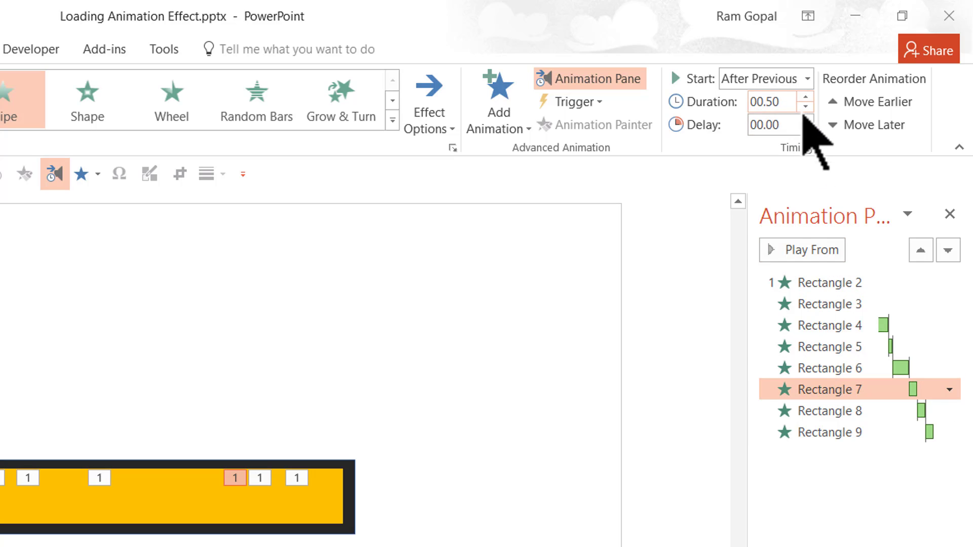
left_click(809, 409)
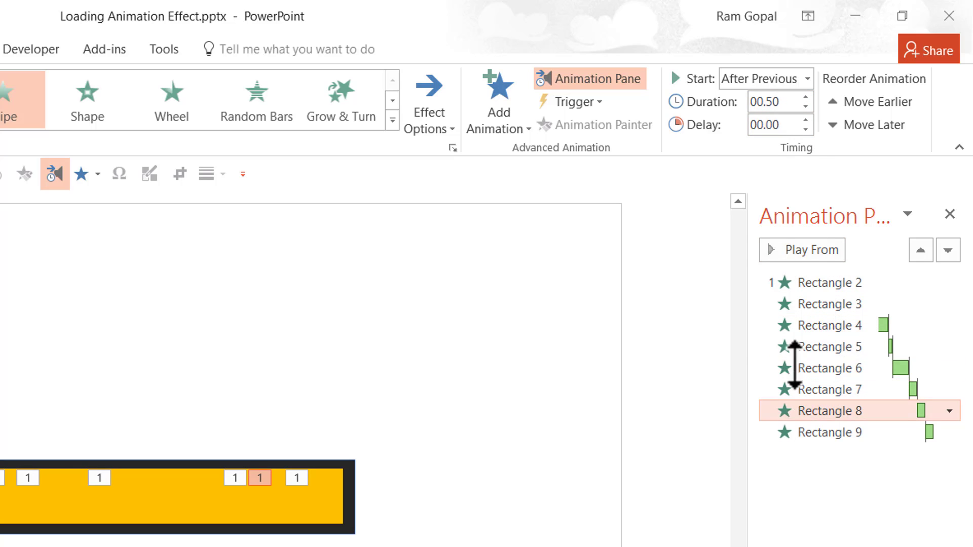
left_click(805, 97)
left_click(806, 97)
left_click(806, 97)
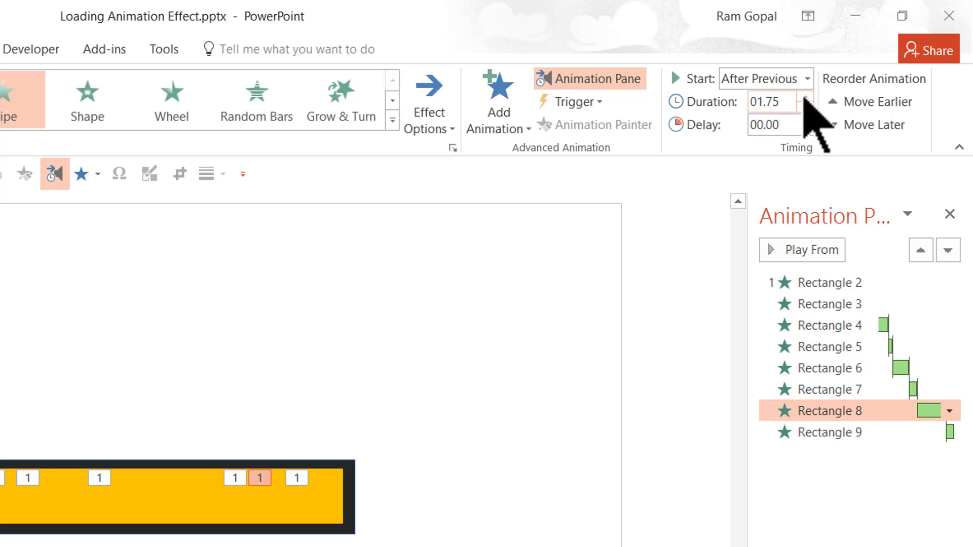
left_click(828, 433)
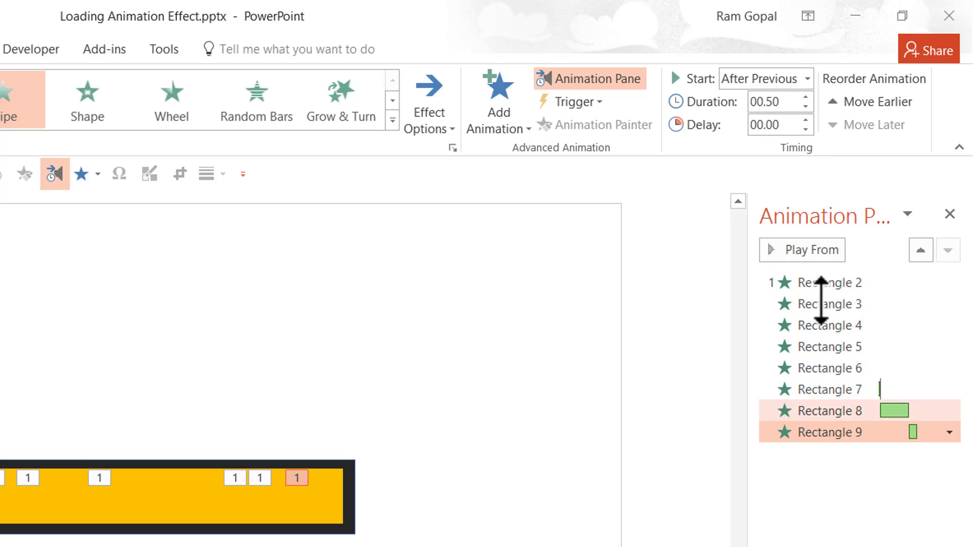
left_click(806, 96)
left_click(751, 418)
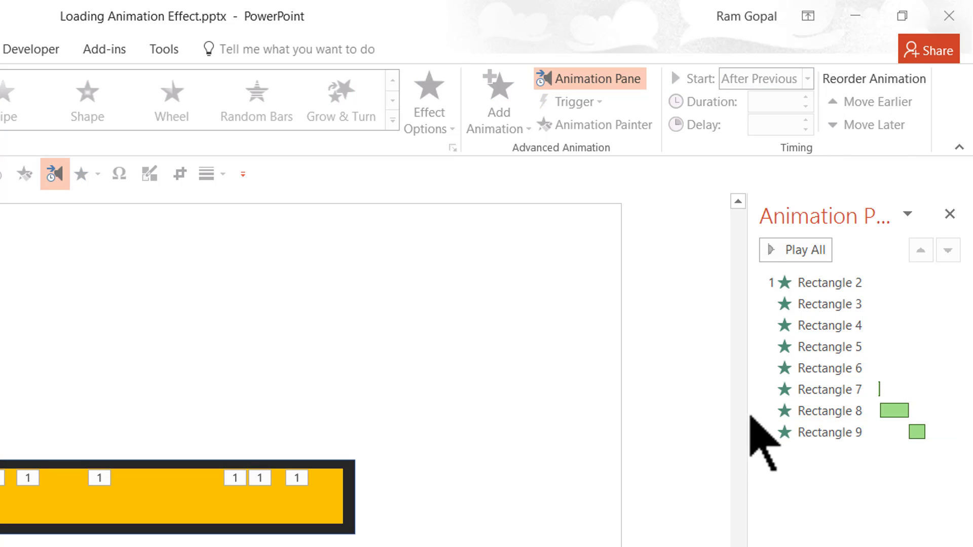